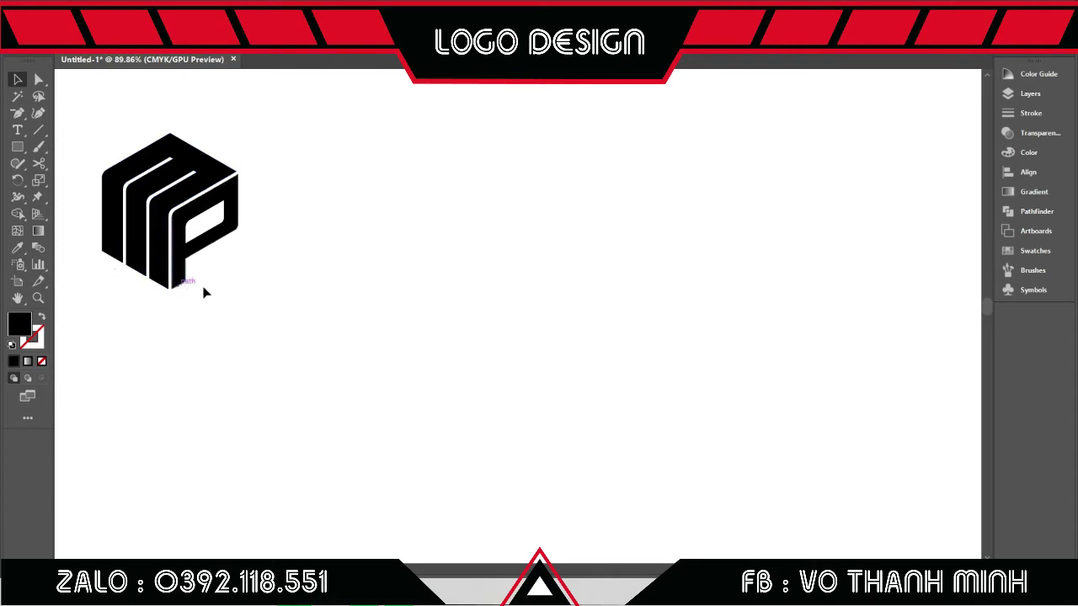
# - Draw a black hexagon beside the reference logo and move it lower on the canvas
pyautogui.moveTo(17, 147); pyautogui.dragTo(74, 195)
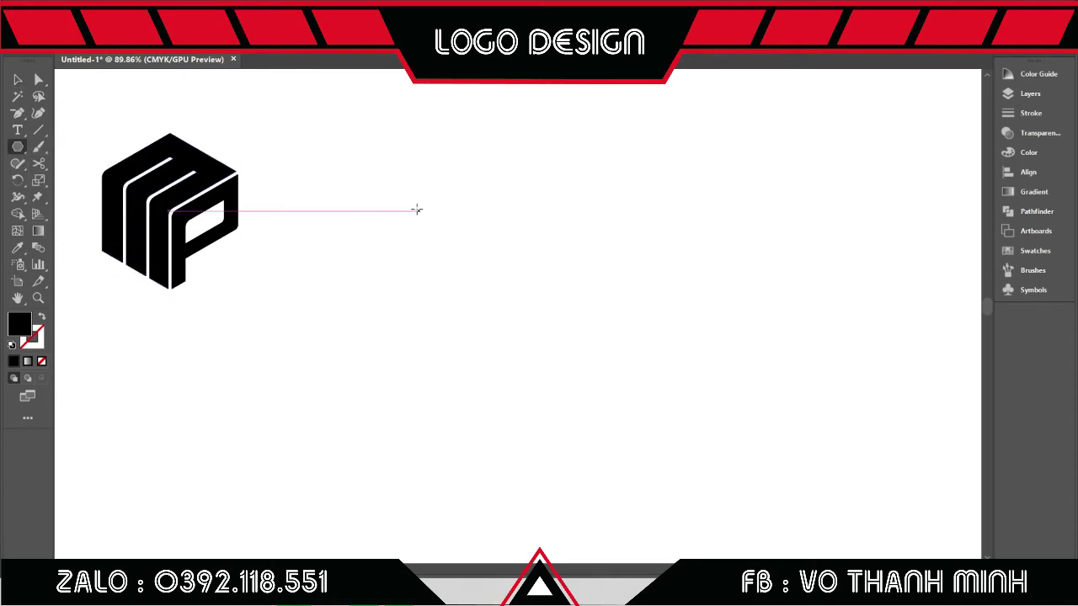
pyautogui.moveTo(472, 186); pyautogui.dragTo(478, 268)
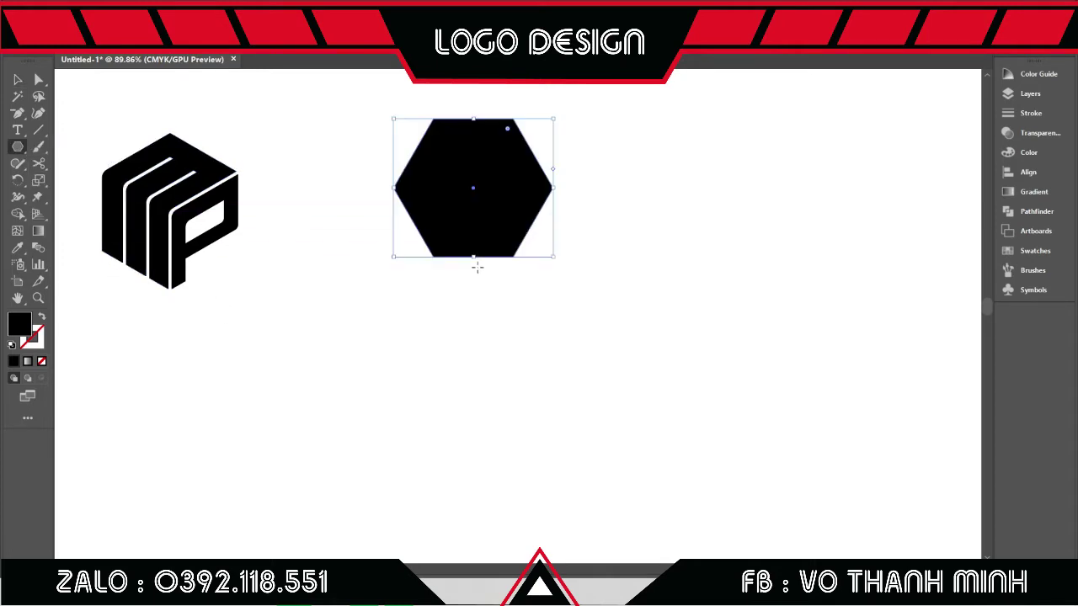
pyautogui.click(17, 79)
pyautogui.moveTo(501, 192); pyautogui.dragTo(497, 299)
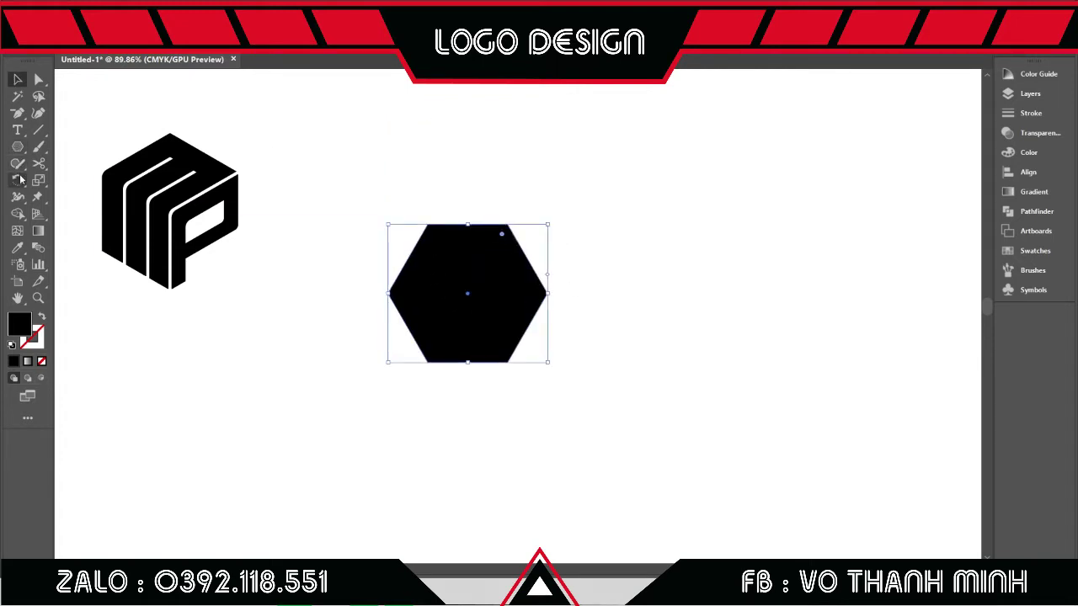
# - Rotate the hexagon 90° so a point faces up, then reselect it
pyautogui.doubleClick(19, 179)
pyautogui.write('0')
pyautogui.press('Return')
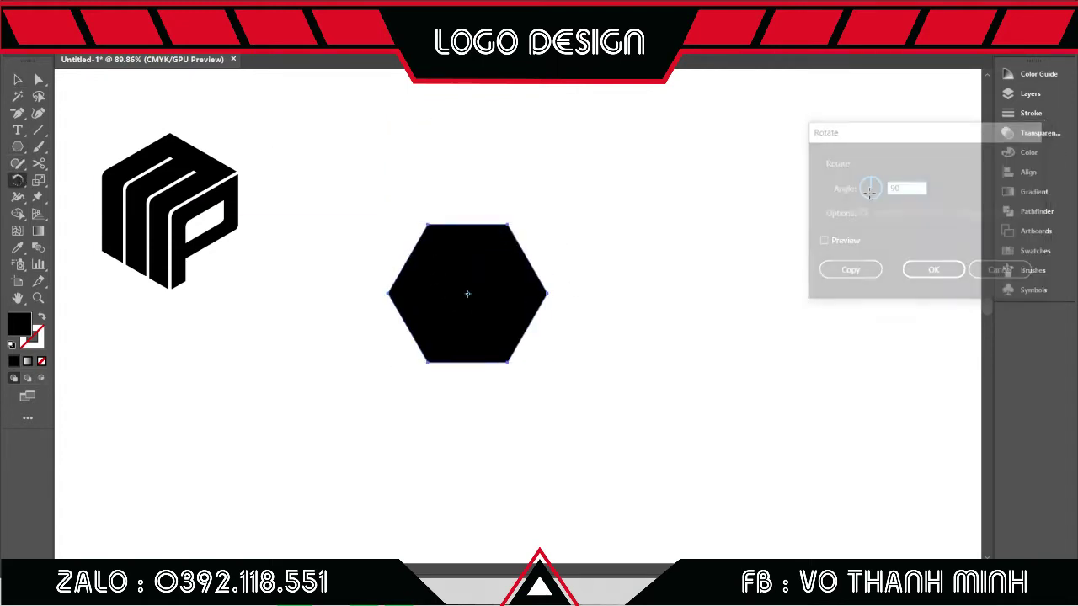
pyautogui.click(17, 79)
pyautogui.click(769, 399)
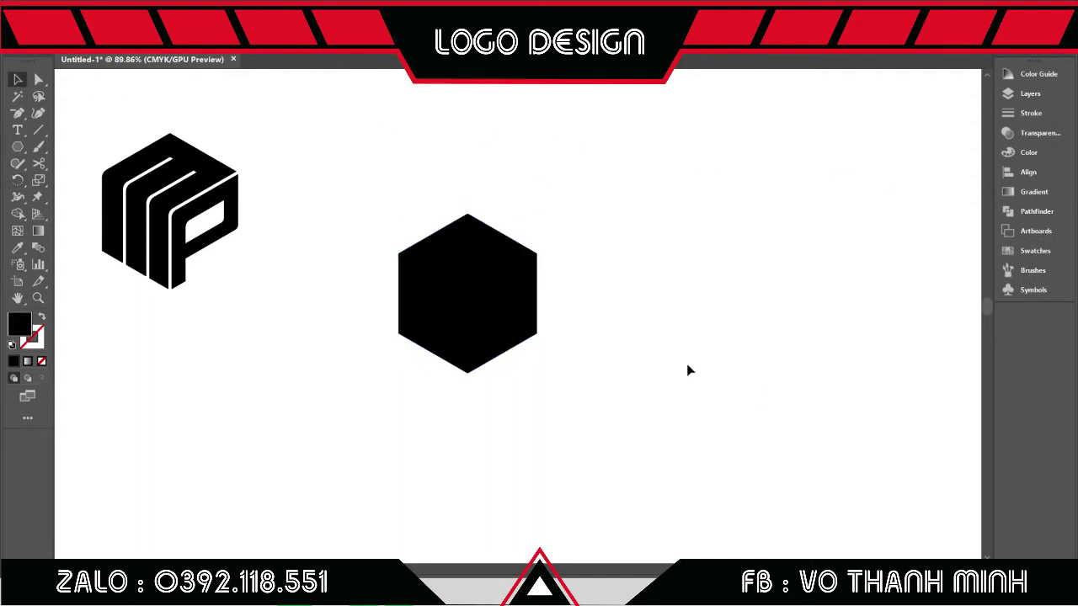
pyautogui.click(449, 310)
# - Alt-drag a copy of the hexagon down-right so it overlaps the original
pyautogui.moveTo(495, 312); pyautogui.dragTo(562, 351)
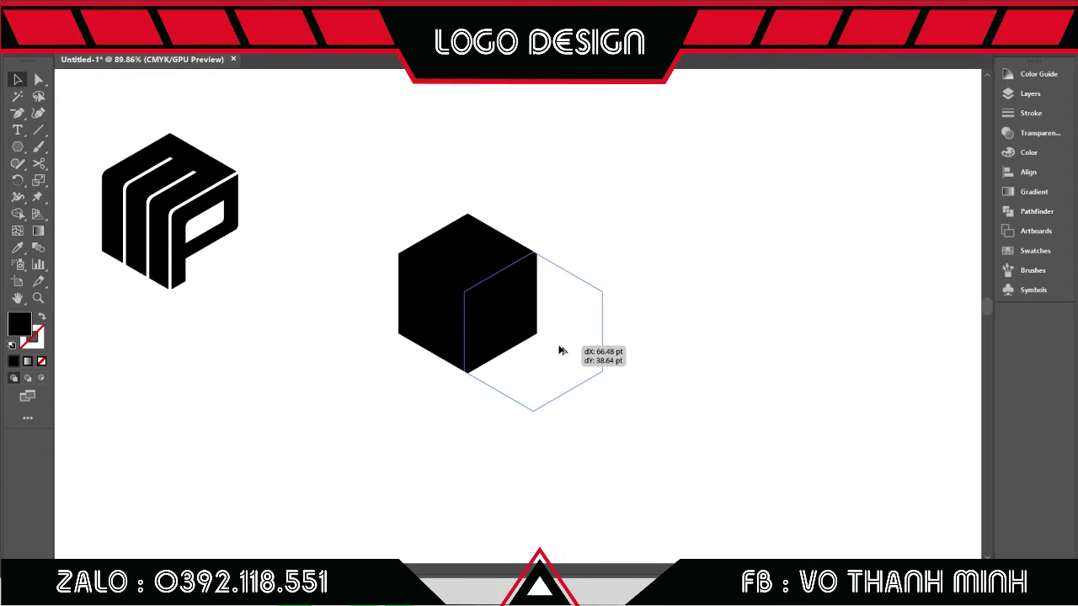
pyautogui.moveTo(563, 350); pyautogui.dragTo(562, 350)
pyautogui.hotkey('ctrl', 'z')
pyautogui.moveTo(486, 328); pyautogui.dragTo(553, 362)
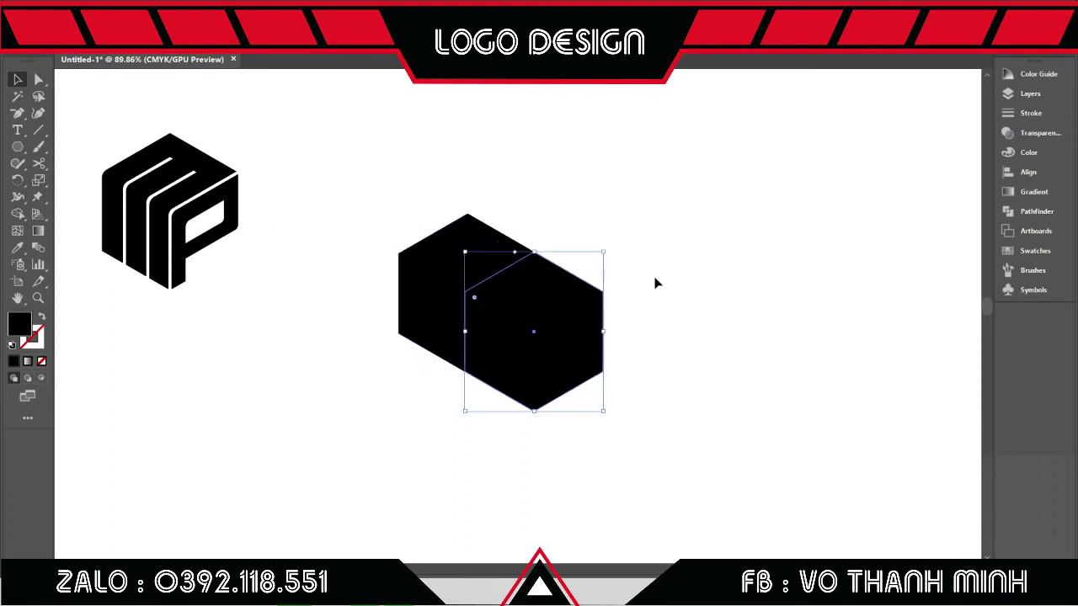
pyautogui.press('z')
pyautogui.click(753, 361)
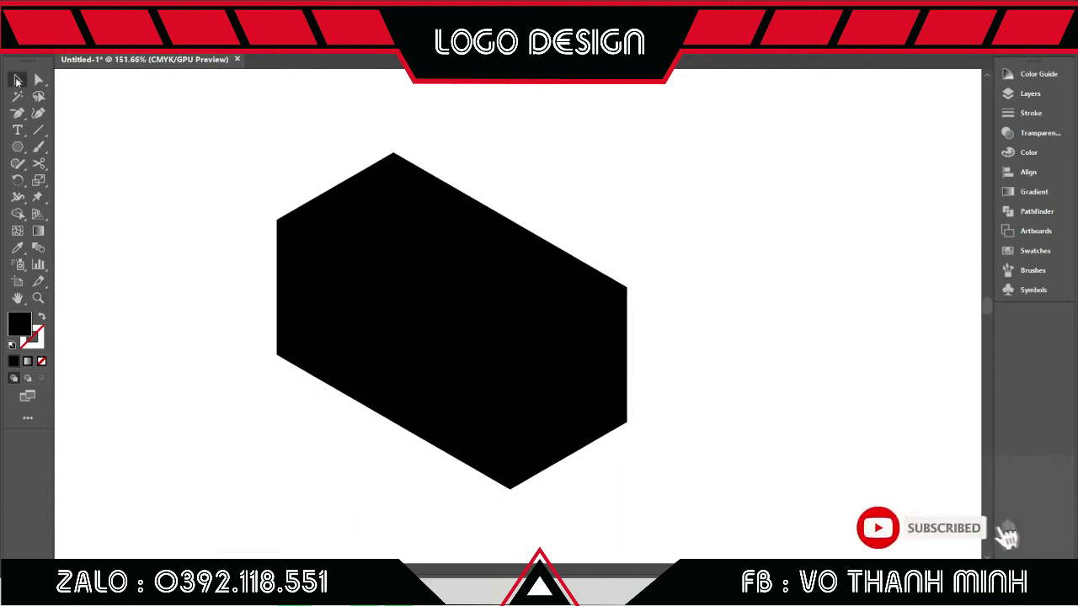
# - Select both hexagons and give them a heavy white stroke to separate the right face
pyautogui.press('v')
pyautogui.moveTo(211, 140); pyautogui.dragTo(672, 510)
pyautogui.moveTo(224, 149); pyautogui.dragTo(674, 512)
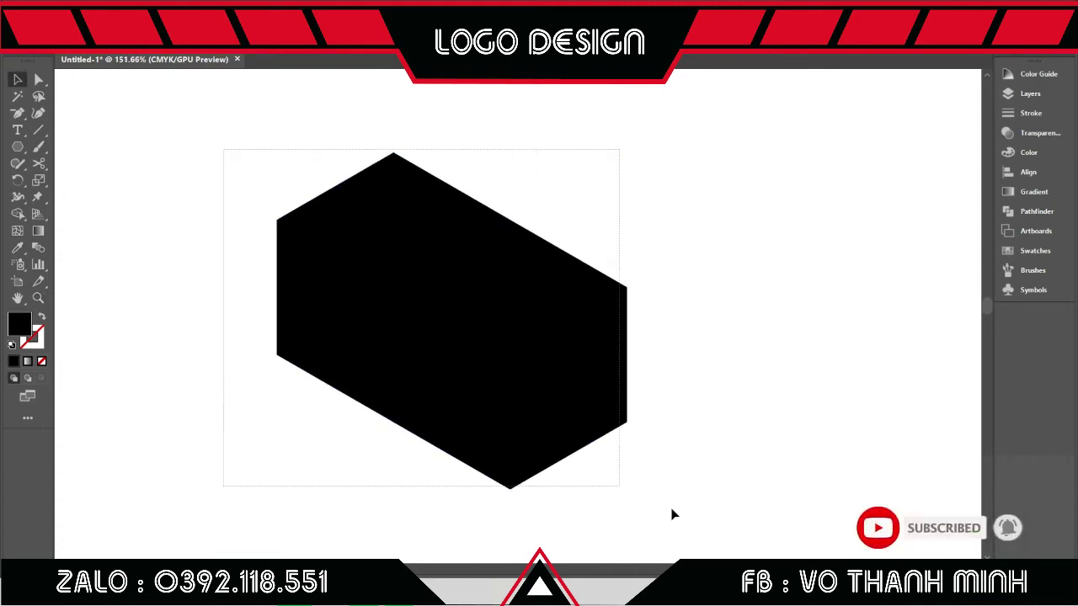
pyautogui.click(231, 56)
pyautogui.click(232, 126)
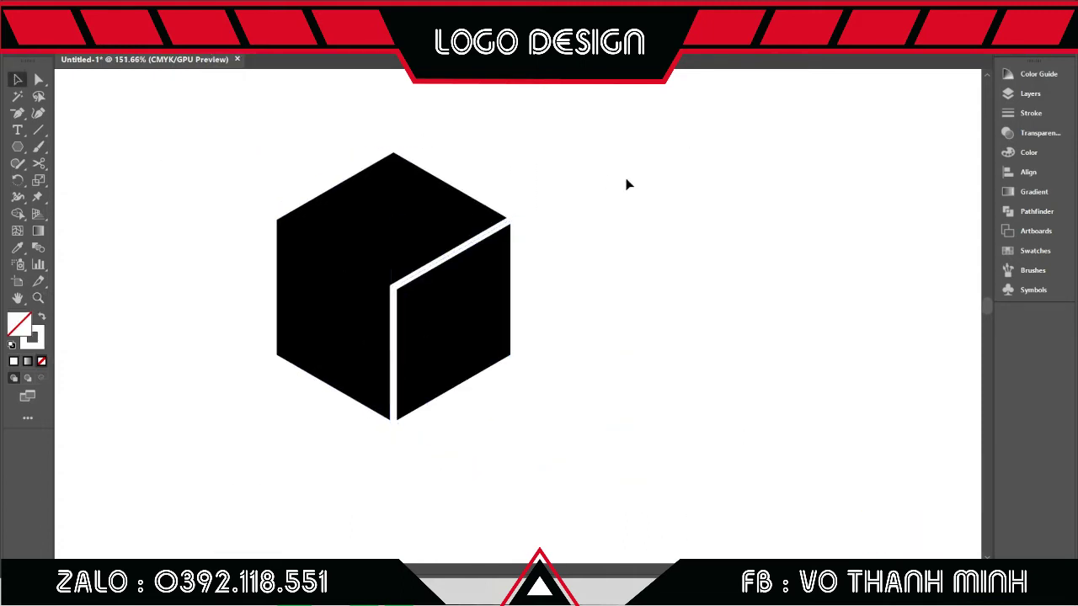
# - Zoom in to check the cube's inner corner and select the outlined right face
pyautogui.press('z')
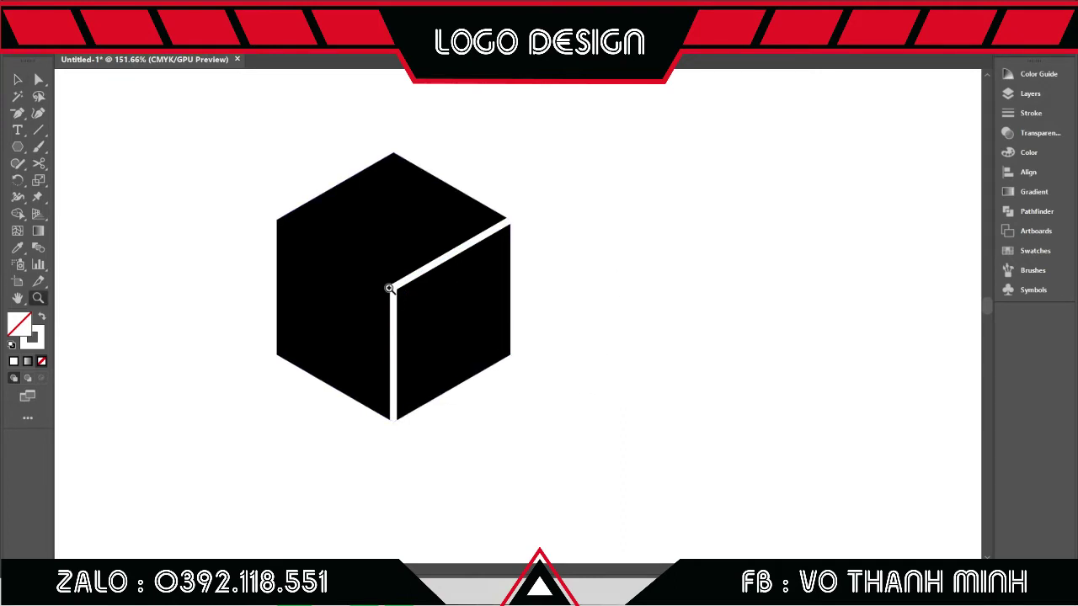
pyautogui.click(392, 289)
pyautogui.keyDown('alt'); pyautogui.click(382, 353); pyautogui.keyUp('alt')
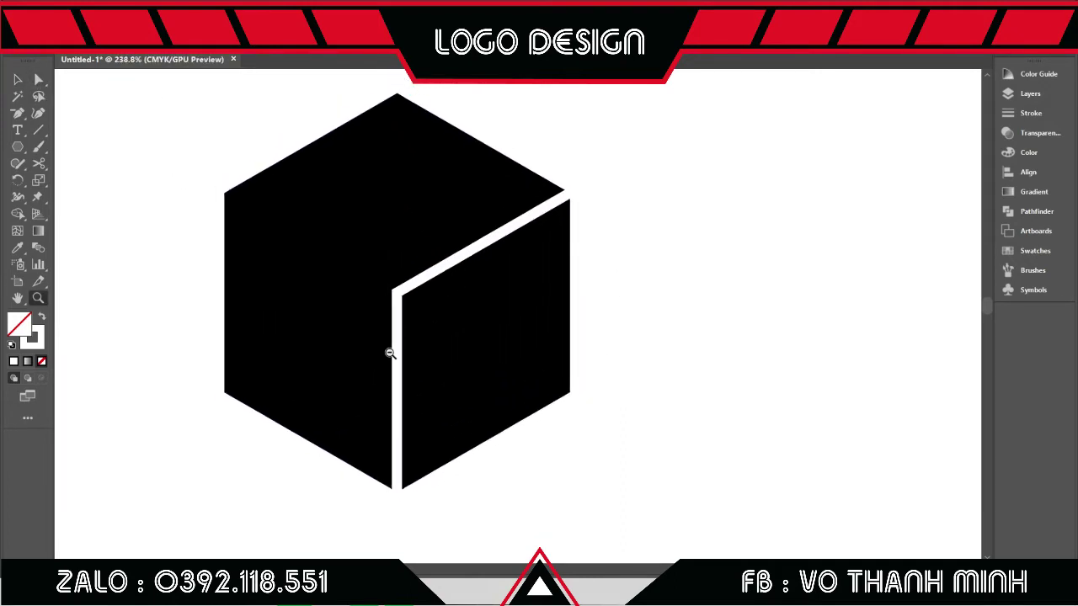
pyautogui.click(16, 80)
pyautogui.click(604, 334)
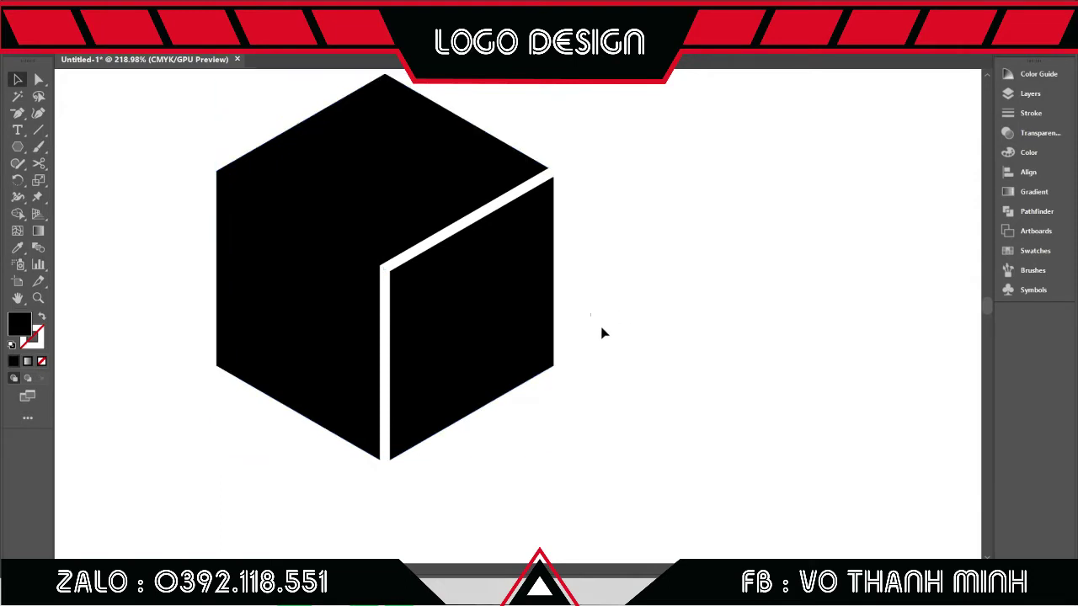
pyautogui.click(413, 296)
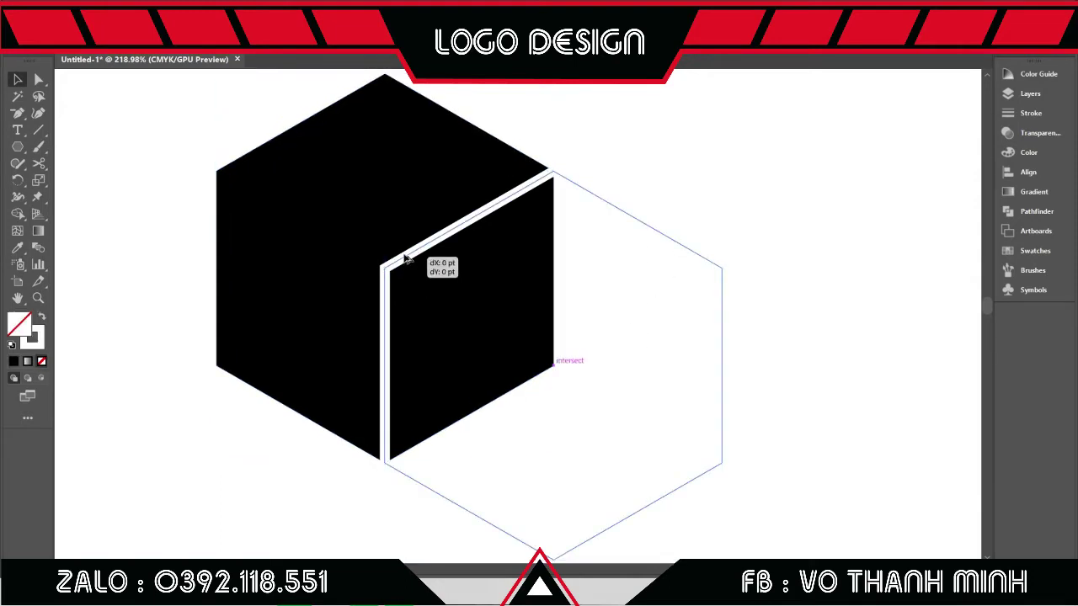
# - Alt-drag two copies of the white-stroked hexagon up-left to add two more stripes
pyautogui.moveTo(404, 260); pyautogui.dragTo(309, 188)
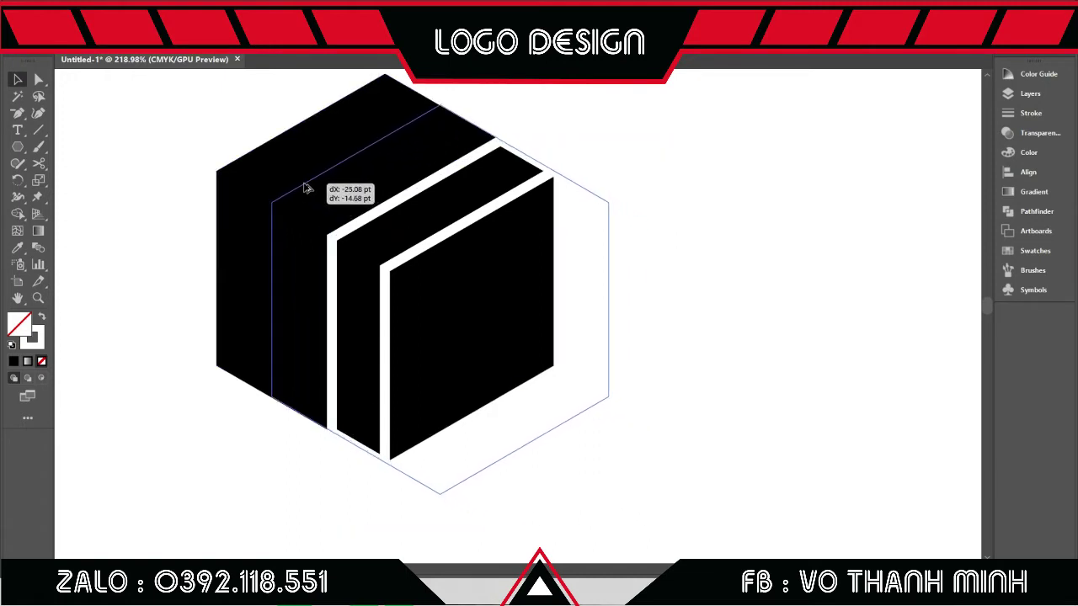
pyautogui.moveTo(308, 189); pyautogui.dragTo(304, 186)
pyautogui.click(719, 228)
# - Zoom and scroll to fit the whole four-band cube in view
pyautogui.scroll(2, 614, 393)
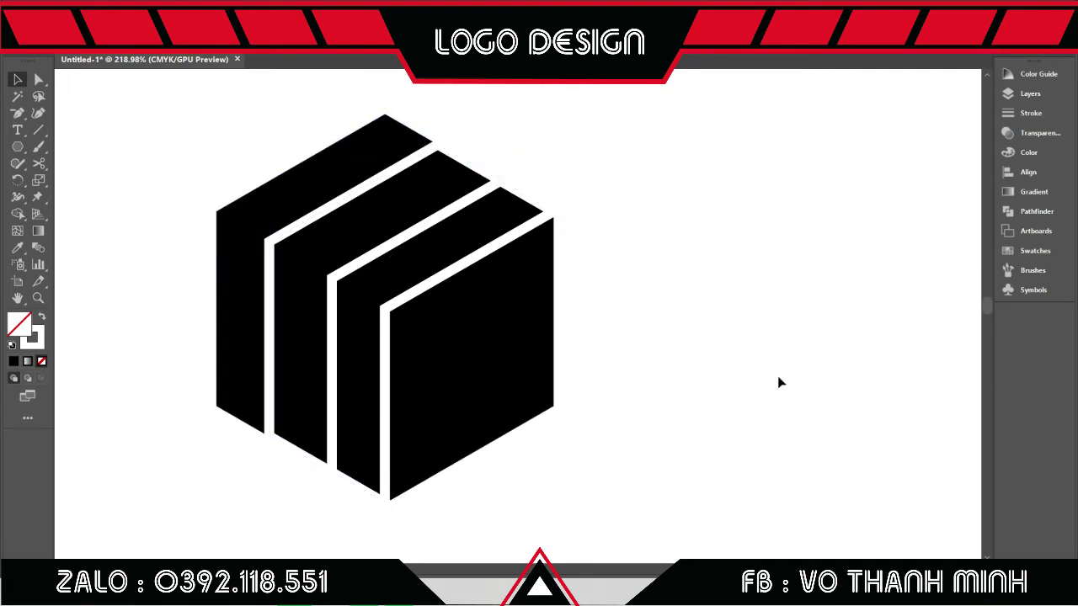
pyautogui.scroll(1, 656, 381)
pyautogui.scroll(-2, 654, 407)
pyautogui.scroll(1, 655, 408)
pyautogui.press('z')
pyautogui.keyDown('alt'); pyautogui.click(638, 339); pyautogui.keyUp('alt')
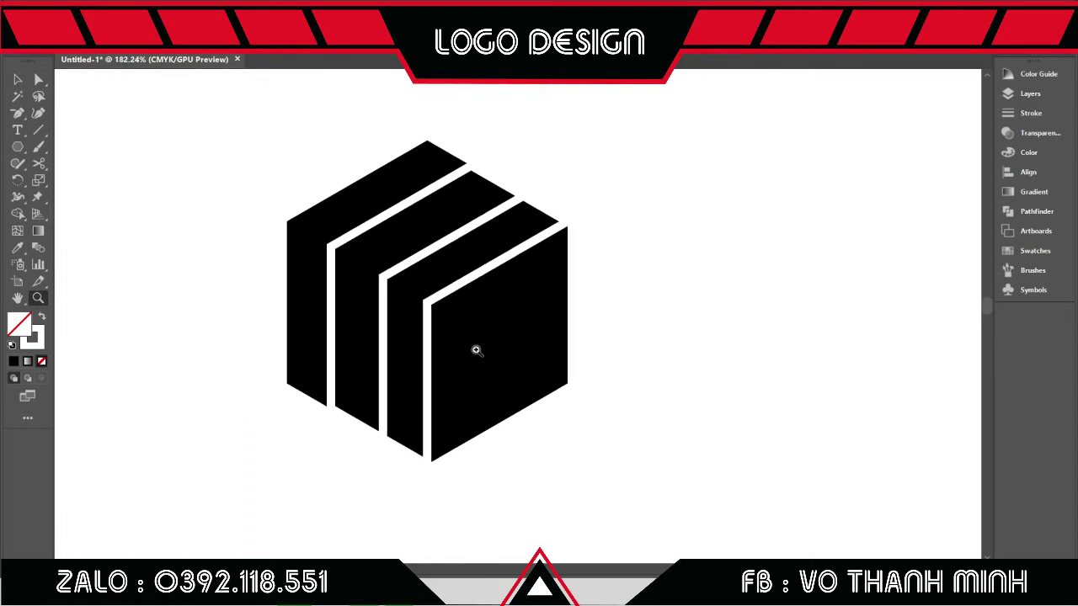
pyautogui.moveTo(476, 350); pyautogui.dragTo(505, 367)
pyautogui.scroll(-1, 432, 291)
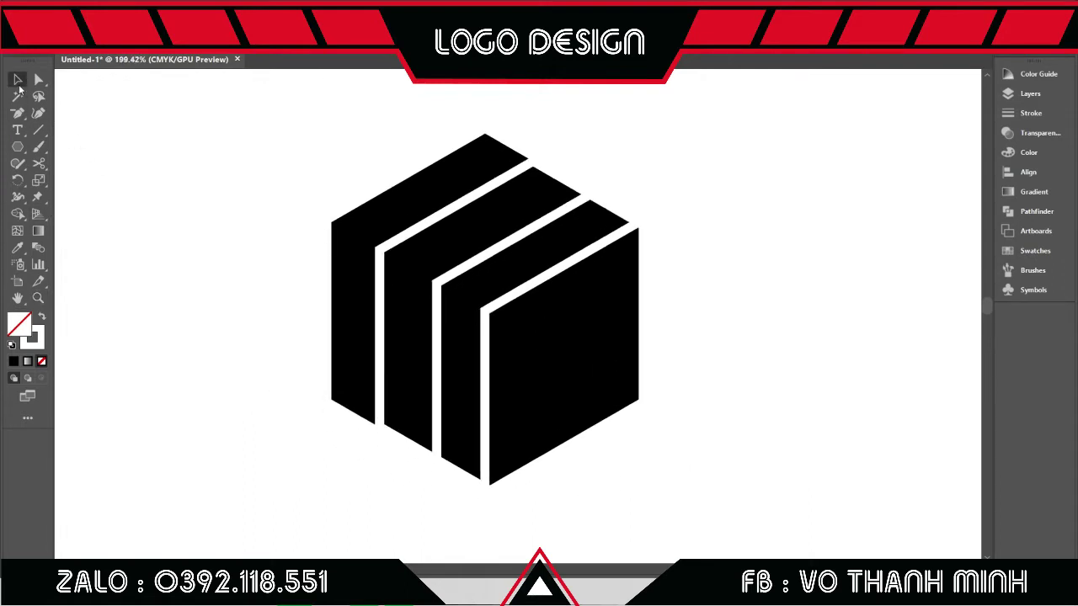
# - Cut the first stray hexagon outline at its top and bottom-left, deleting the outer piece
pyautogui.click(532, 160)
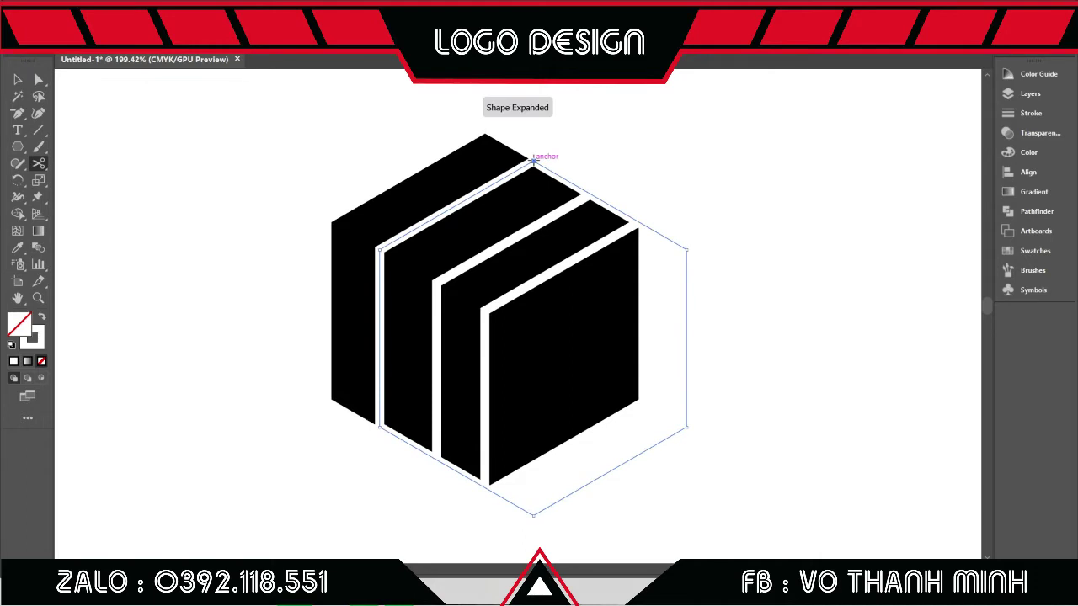
pyautogui.click(378, 425)
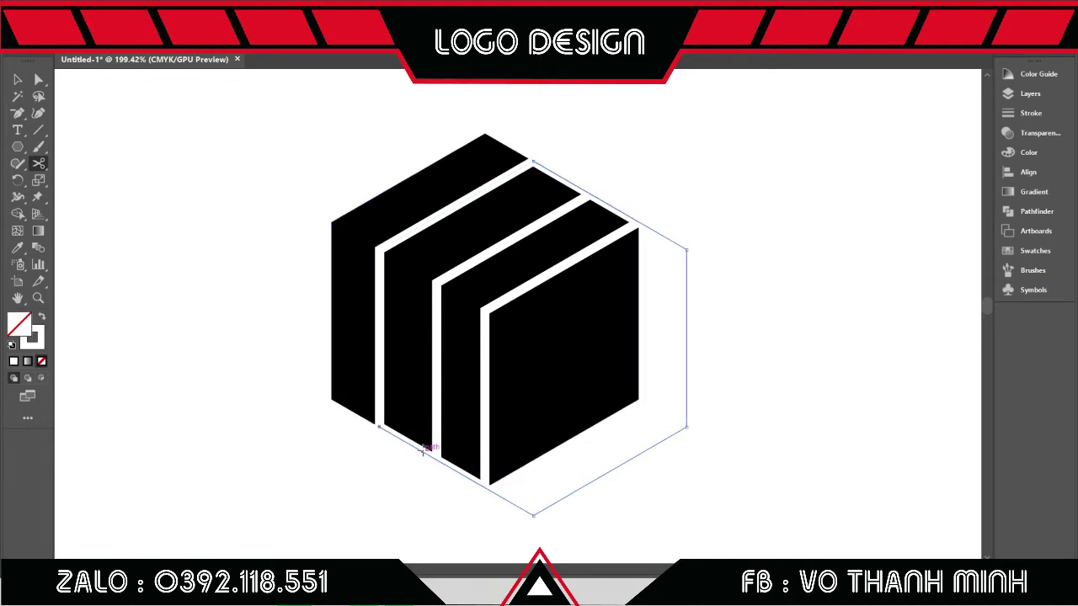
pyautogui.click(17, 80)
pyautogui.click(192, 140)
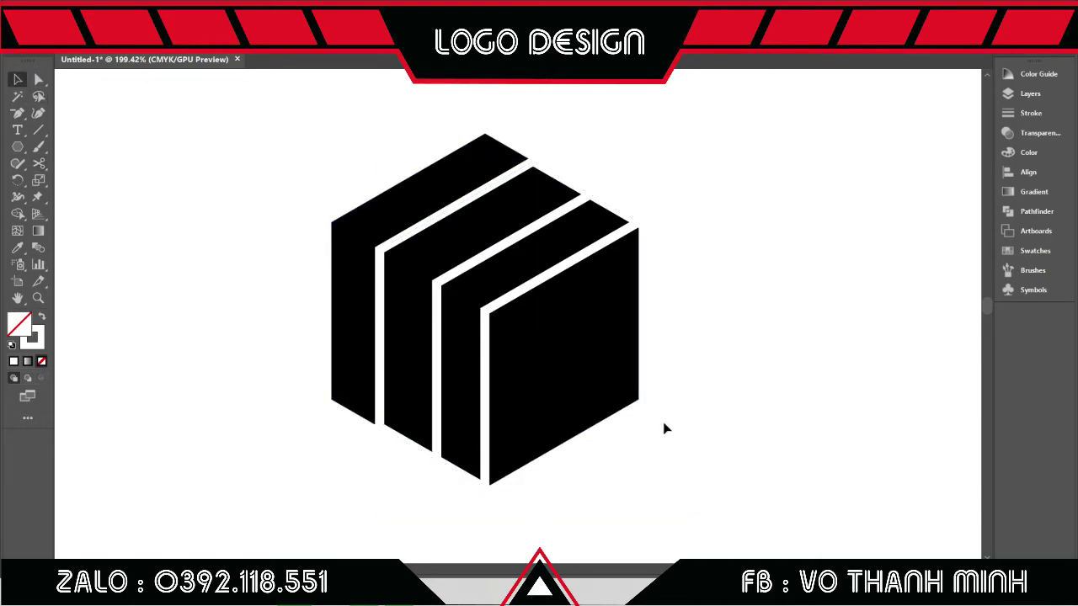
pyautogui.click(678, 428)
pyautogui.press('Delete')
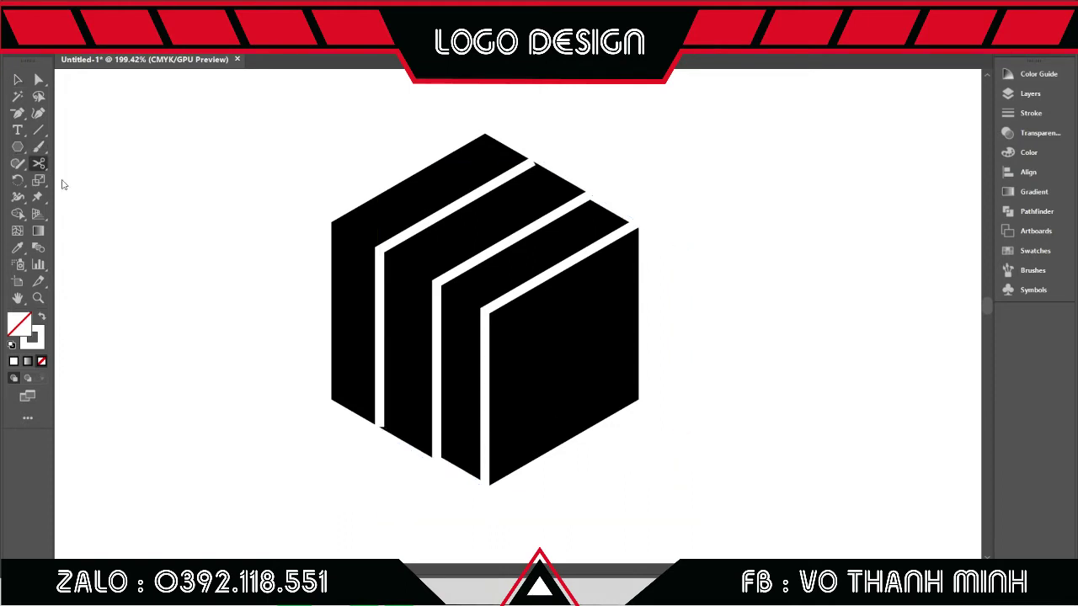
# - Cut the second hexagon outline at its corner and top, clearing its leftover piece
pyautogui.click(439, 458)
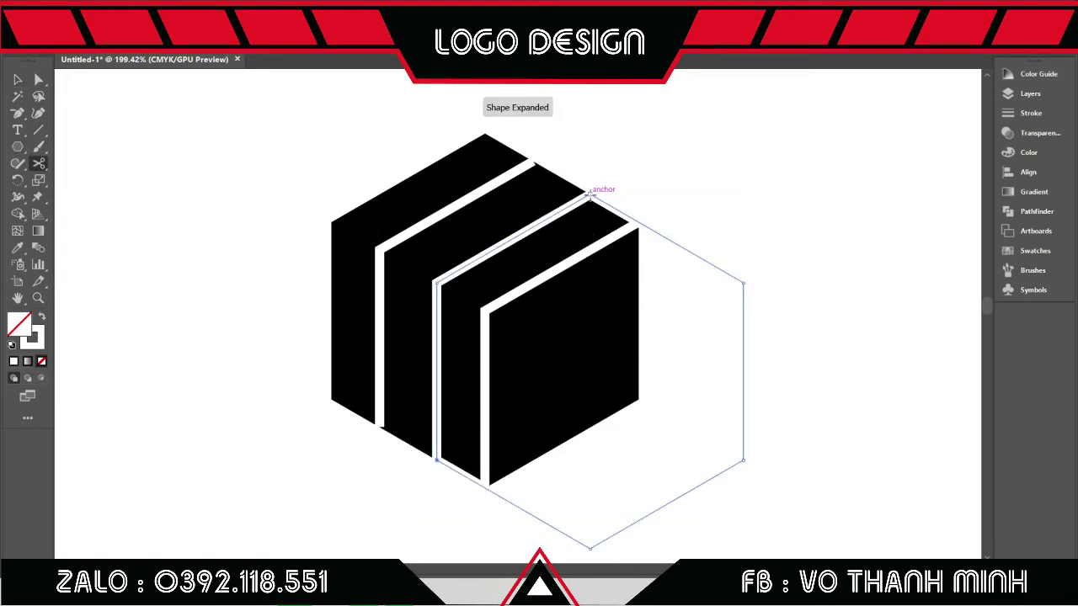
pyautogui.click(590, 192)
pyautogui.click(17, 80)
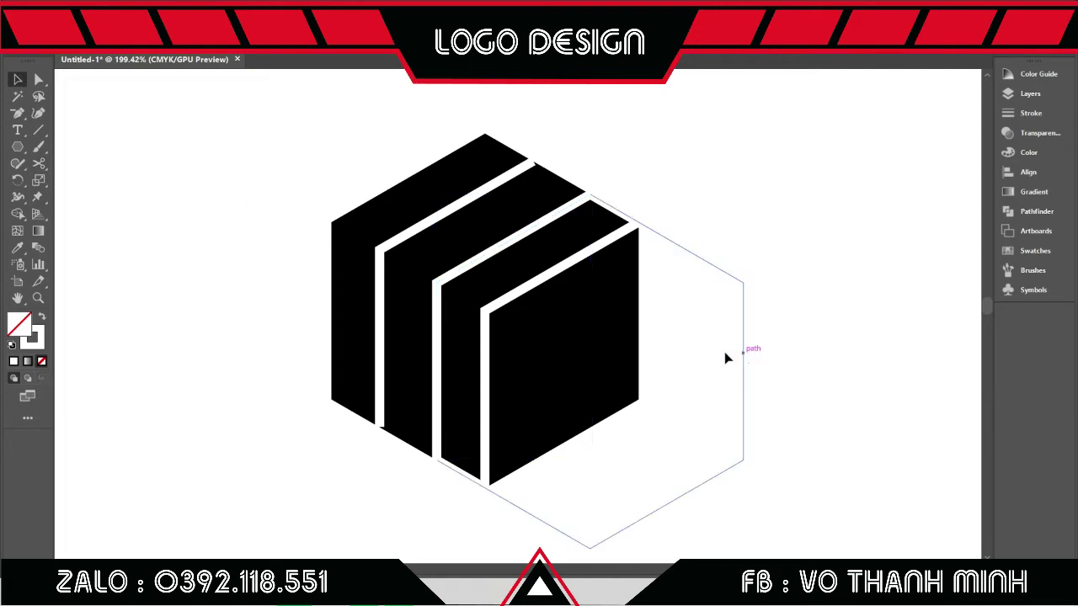
pyautogui.click(743, 379)
pyautogui.click(758, 407)
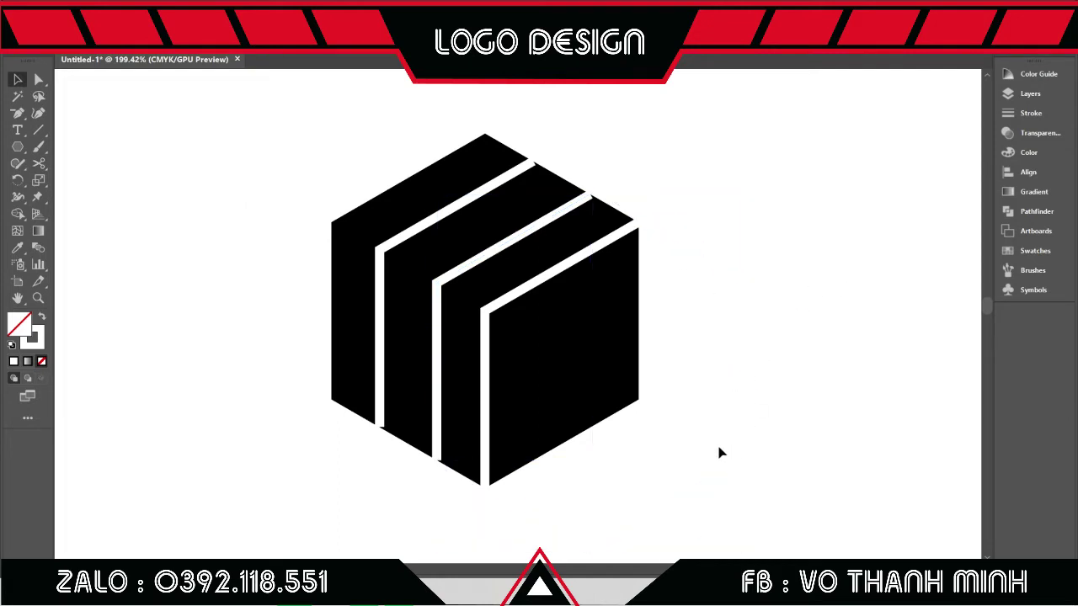
pyautogui.press('z')
pyautogui.moveTo(429, 484); pyautogui.dragTo(401, 435)
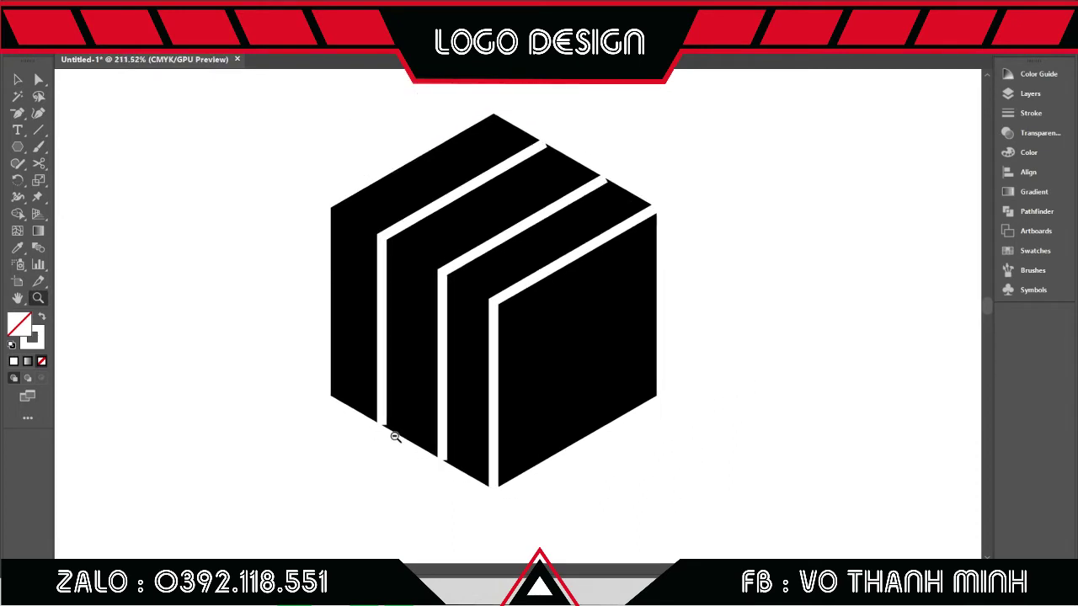
# - Expand both white stripes into filled shapes with Object > Expand, Fill and Stroke checked
pyautogui.scroll(1, 341, 227)
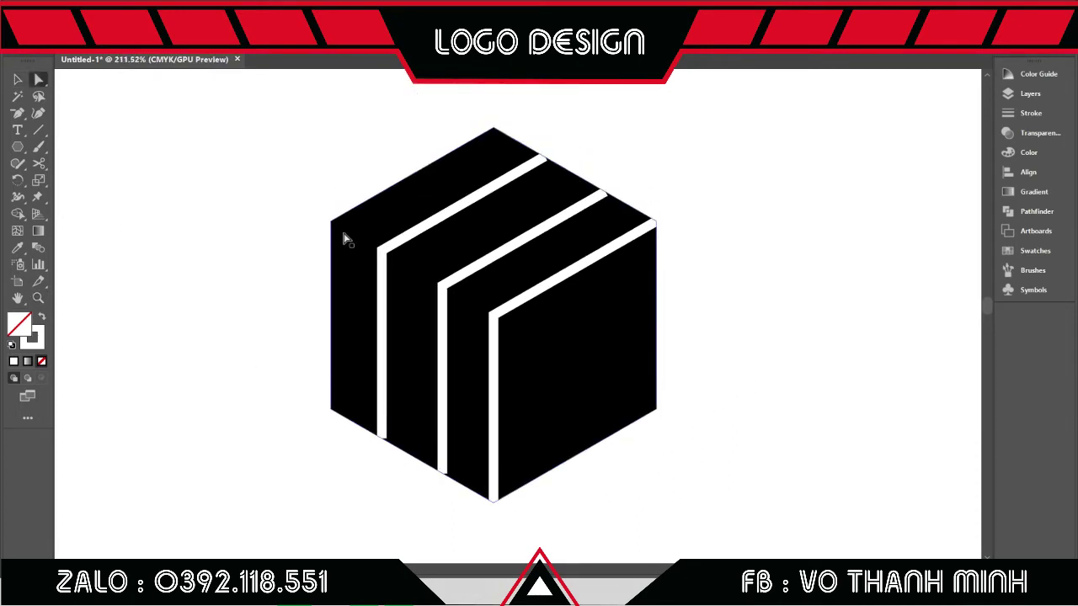
pyautogui.click(410, 234)
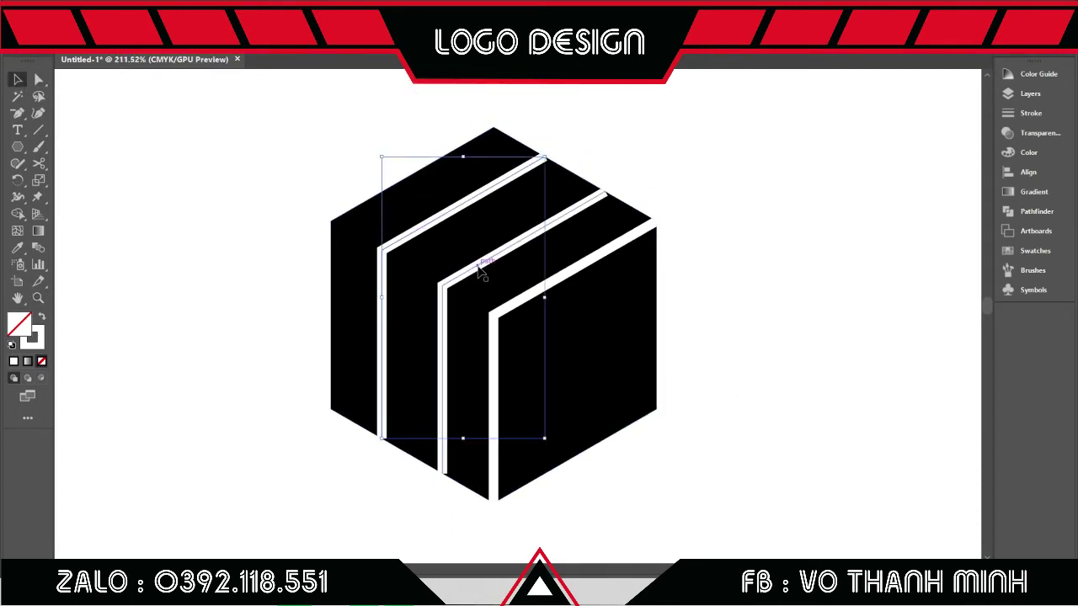
pyautogui.keyDown('shift'); pyautogui.click(563, 217); pyautogui.keyUp('shift')
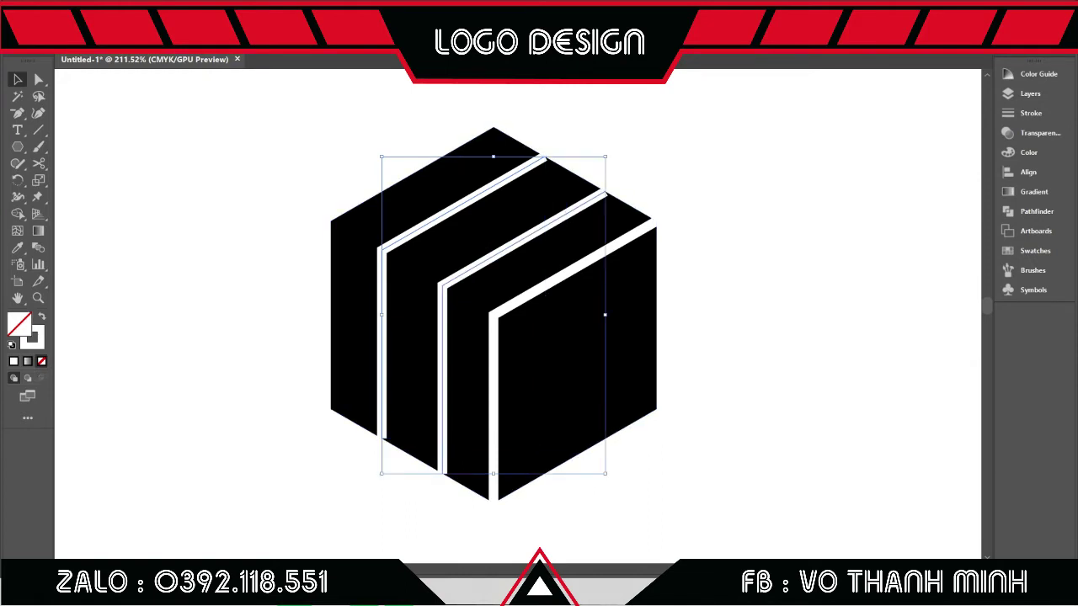
pyautogui.click(126, 44)
pyautogui.click(151, 144)
pyautogui.click(509, 377)
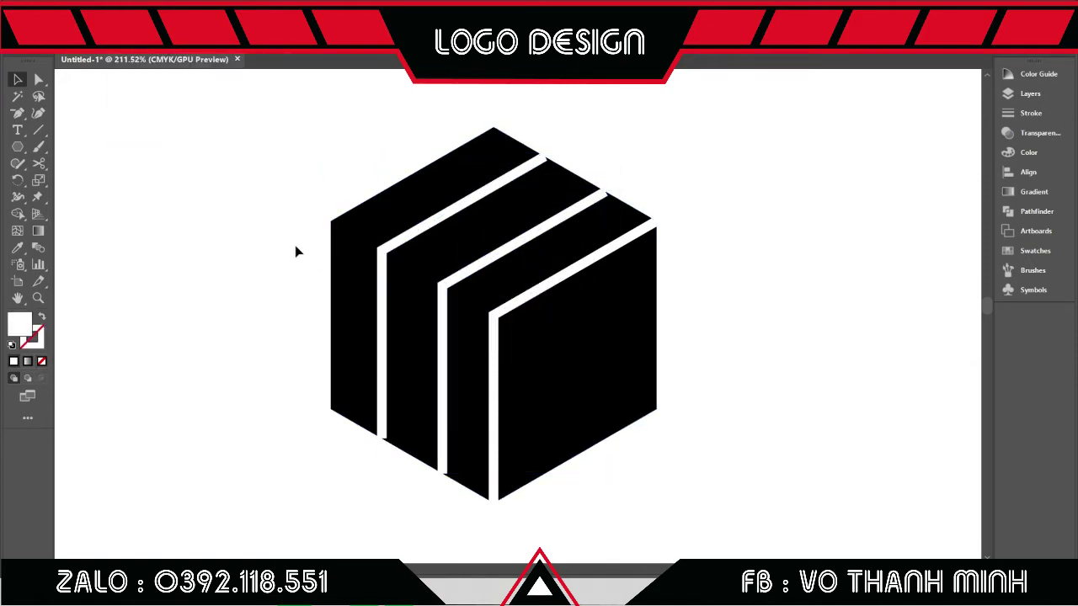
pyautogui.click(423, 229)
pyautogui.click(253, 219)
pyautogui.click(38, 129)
# - Draw a yellow line along the cube's lower-left edge and move it onto the top face
pyautogui.scroll(2, 336, 411)
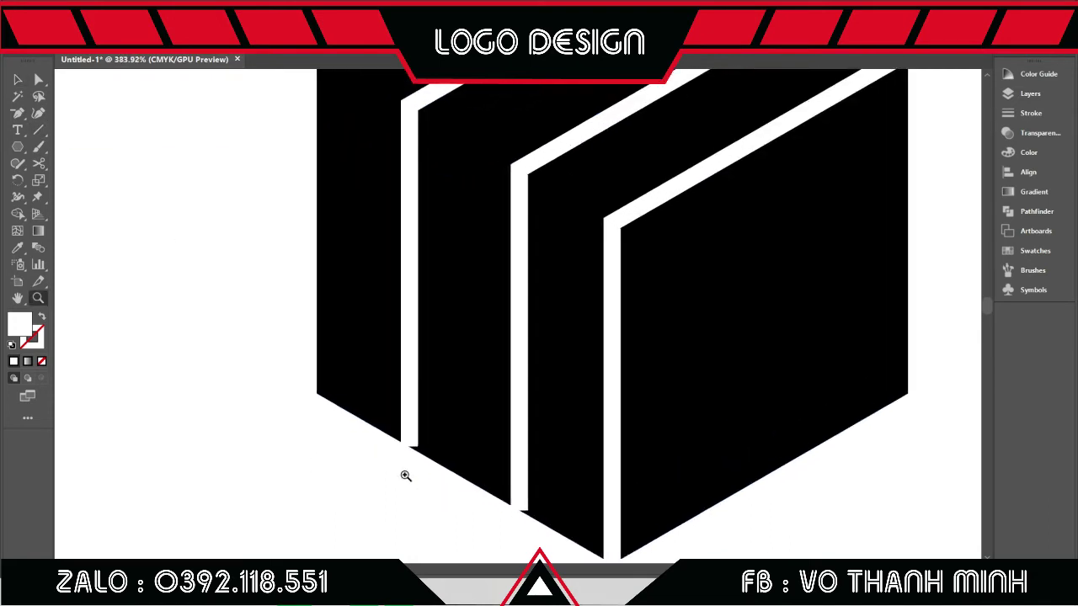
pyautogui.moveTo(316, 392); pyautogui.dragTo(511, 505)
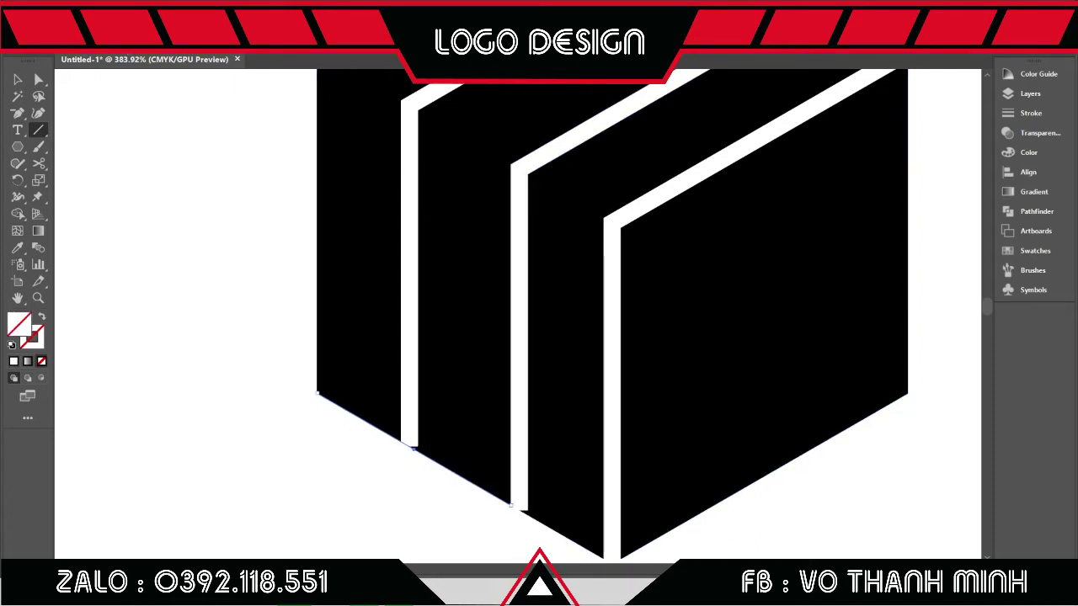
pyautogui.click(58, 62)
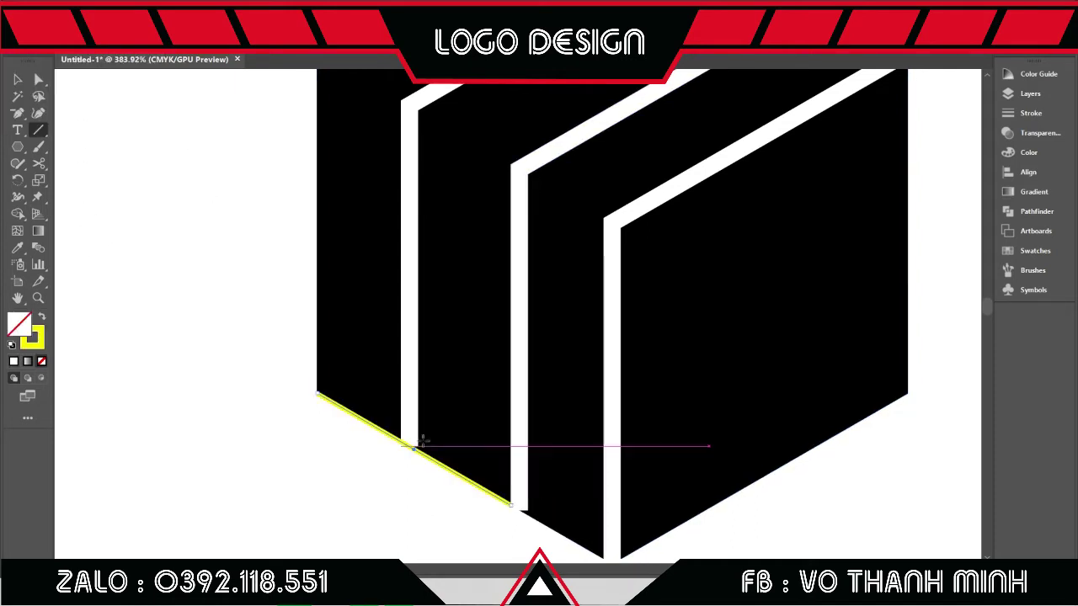
pyautogui.press('z')
pyautogui.moveTo(625, 312); pyautogui.dragTo(259, 263)
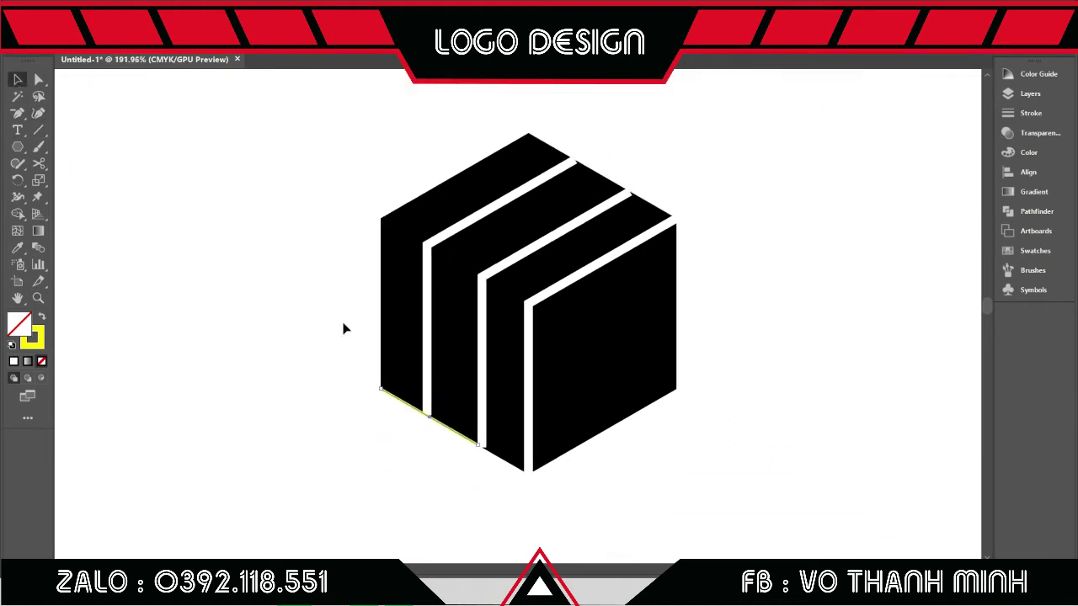
pyautogui.moveTo(429, 416); pyautogui.dragTo(537, 186)
# - Extend the yellow line's endpoints so it cuts diagonally across the top face
pyautogui.press('z')
pyautogui.moveTo(613, 309); pyautogui.dragTo(523, 204)
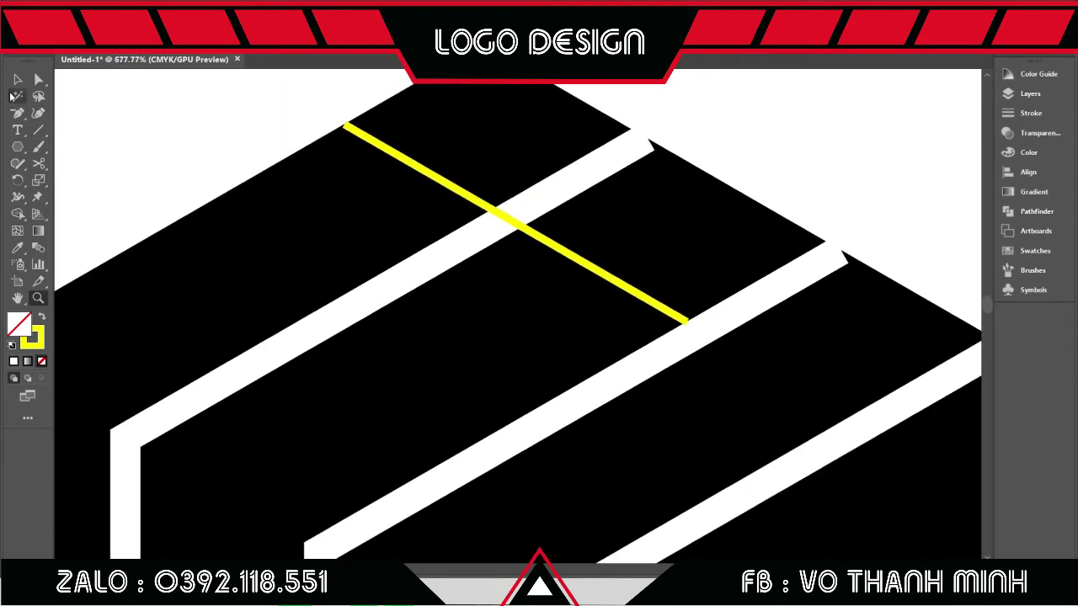
pyautogui.click(38, 80)
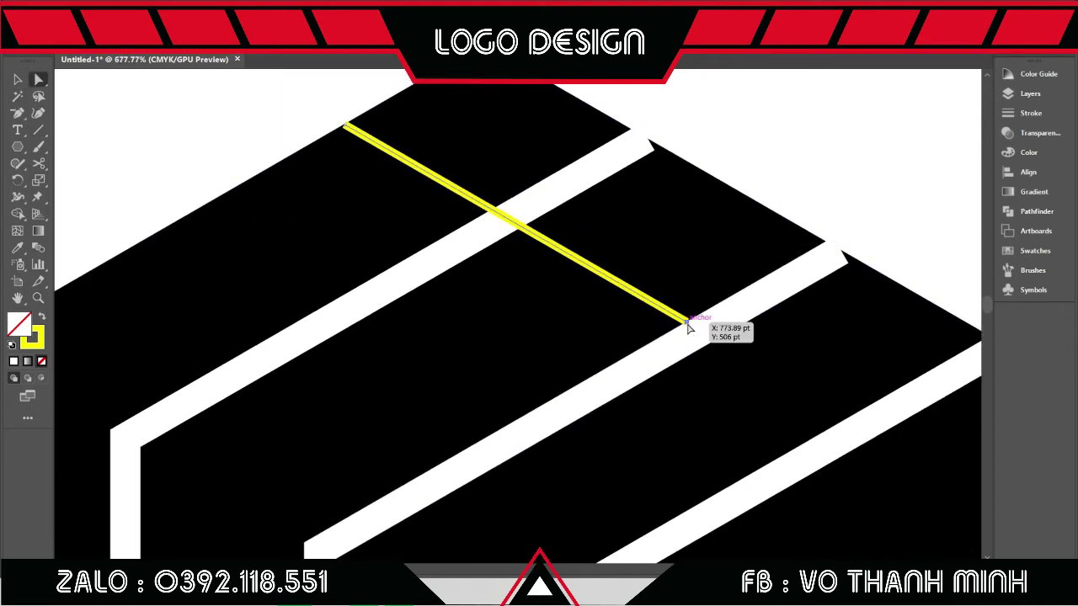
pyautogui.moveTo(688, 328); pyautogui.dragTo(736, 354)
pyautogui.scroll(-2, 503, 450)
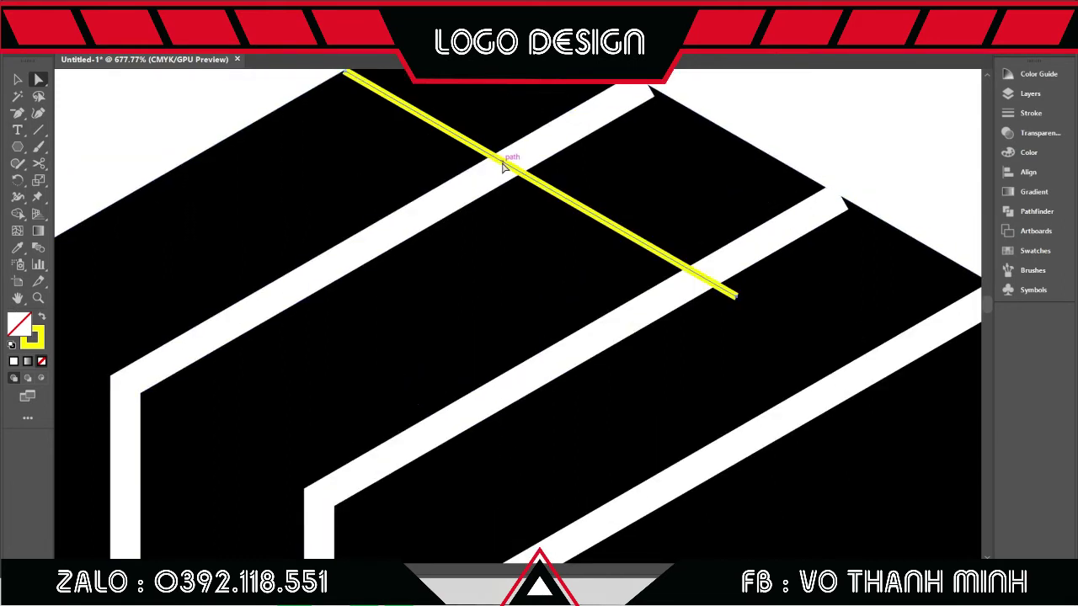
pyautogui.moveTo(503, 166); pyautogui.dragTo(485, 173)
pyautogui.scroll(2, 782, 176)
pyautogui.press('z')
pyautogui.moveTo(674, 381); pyautogui.dragTo(621, 413)
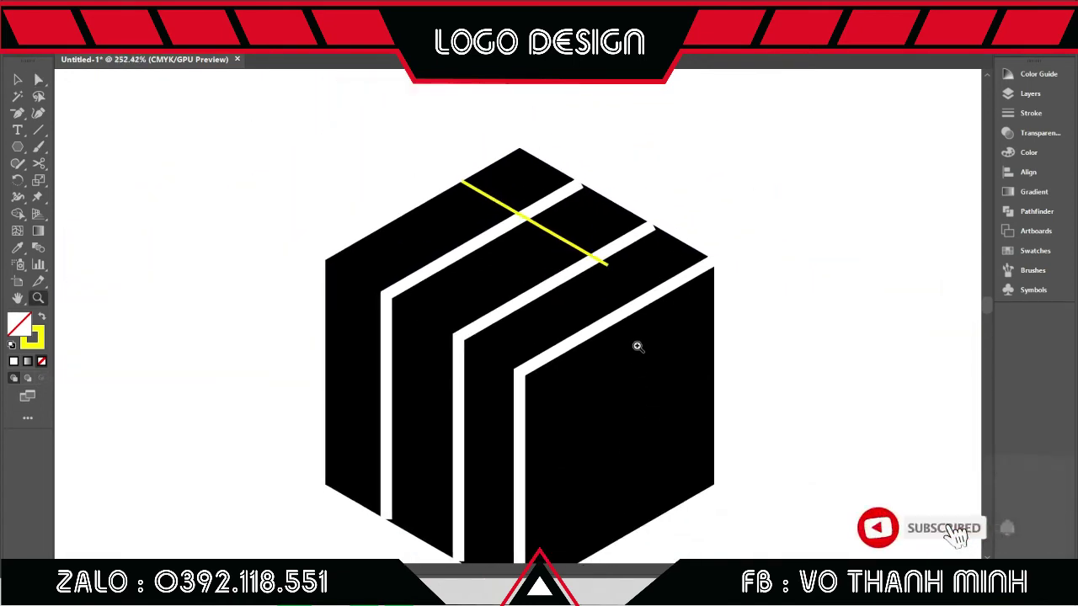
# - Divide the stripe with the yellow line in Pathfinder, ungroup, and delete the leftover piece
pyautogui.press('v')
pyautogui.click(573, 366)
pyautogui.click(561, 242)
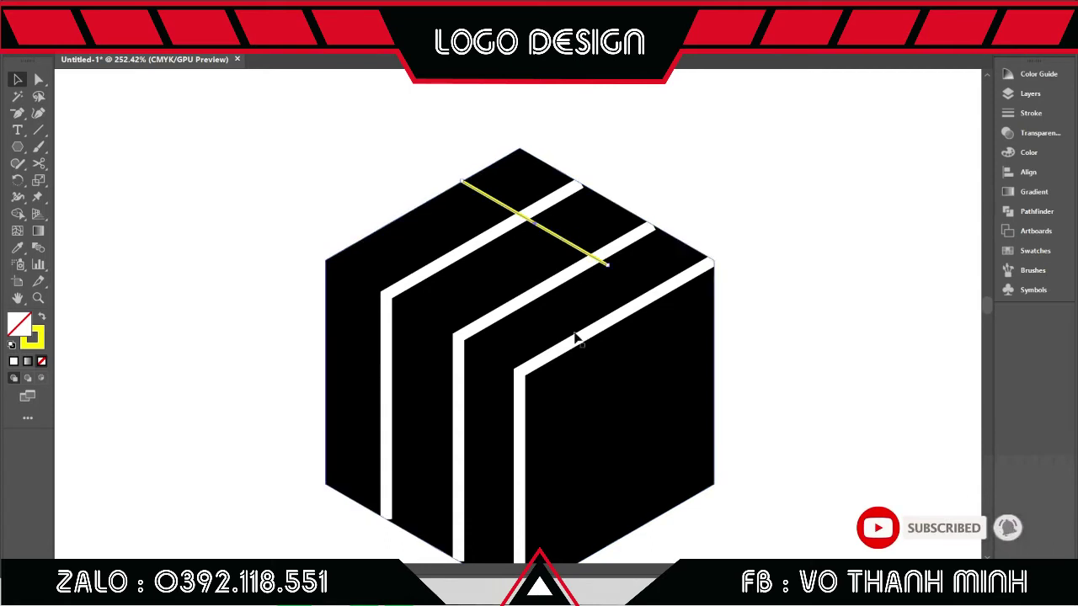
pyautogui.keyDown('shift'); pyautogui.click(498, 235); pyautogui.keyUp('shift')
pyautogui.hotkey('ctrl', 'shift', 'F9')
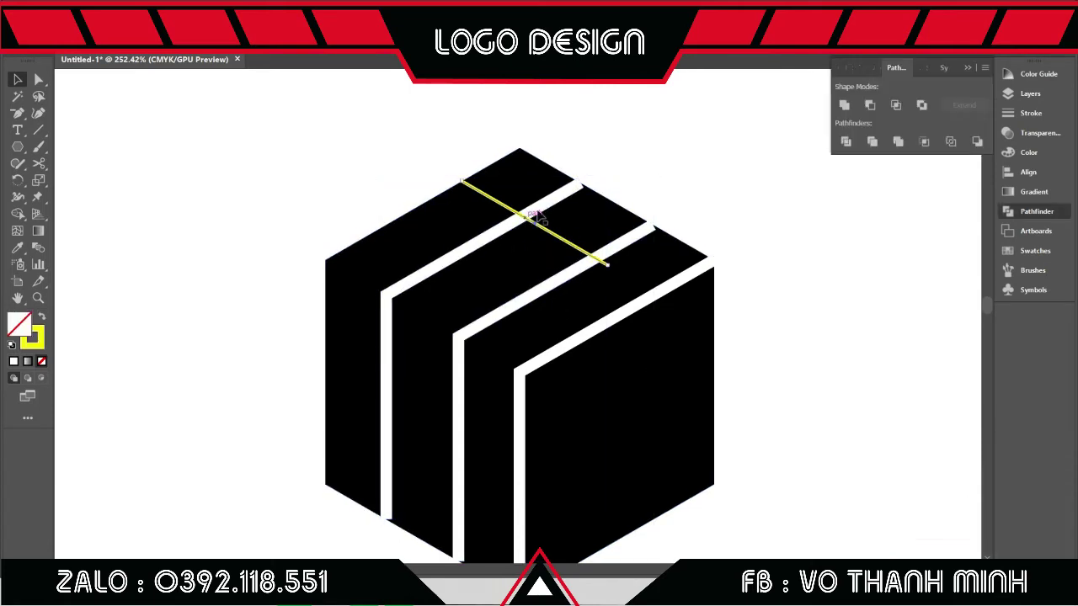
pyautogui.click(846, 141)
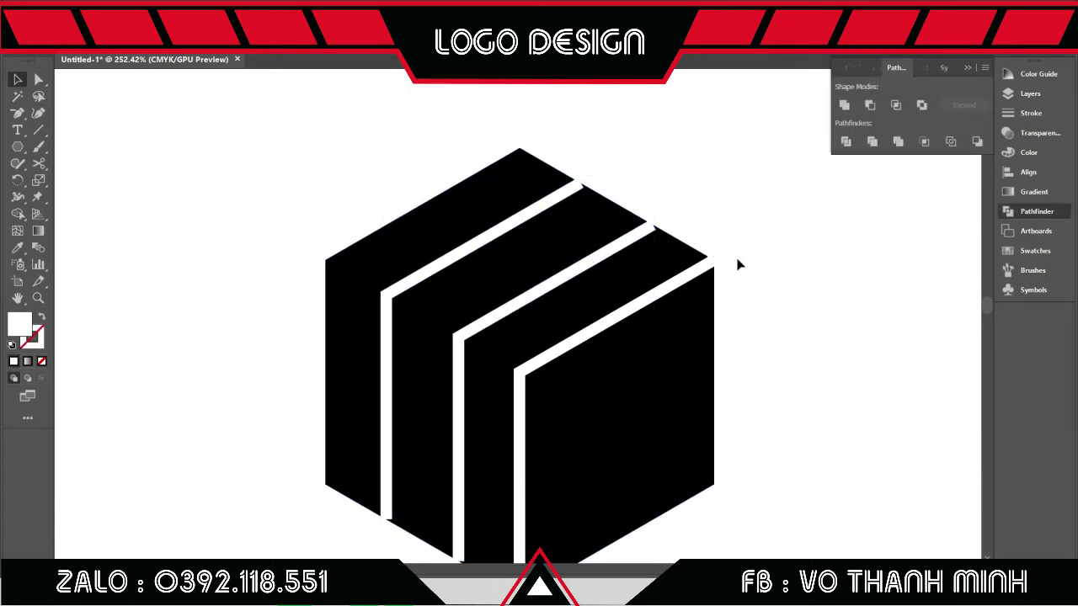
pyautogui.rightClick(627, 244)
pyautogui.click(662, 342)
pyautogui.click(632, 239)
pyautogui.press('Delete')
pyautogui.press('z')
pyautogui.keyDown('alt'); pyautogui.click(561, 308); pyautogui.keyUp('alt')
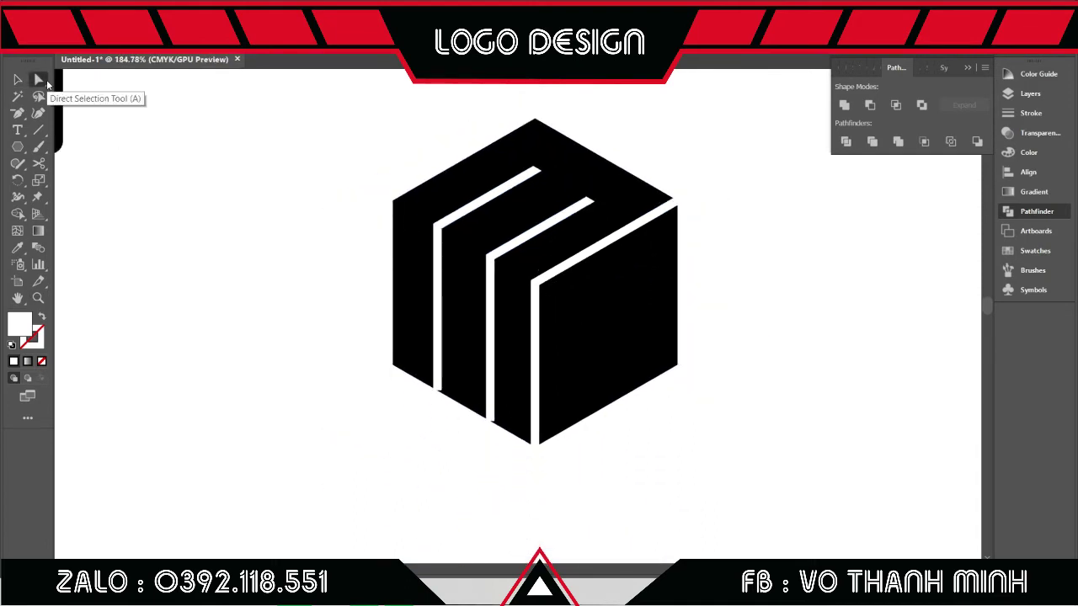
# - Round the cube's top-left corner and both stripe bend corners to about 10.88 pt
pyautogui.click(42, 81)
pyautogui.moveTo(393, 201); pyautogui.dragTo(435, 228)
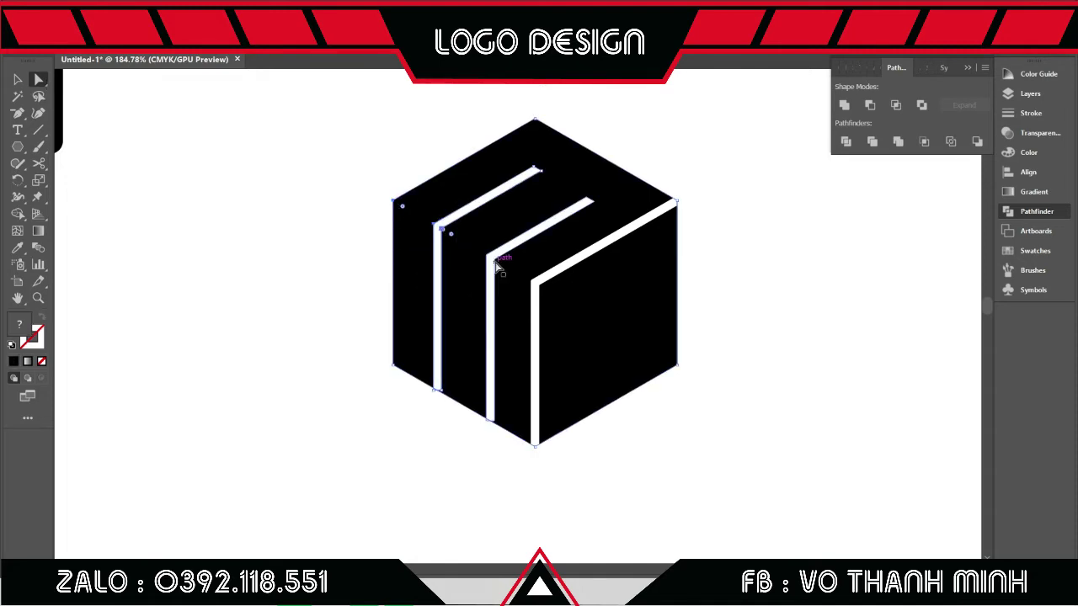
pyautogui.moveTo(489, 256); pyautogui.dragTo(486, 256)
pyautogui.moveTo(536, 287); pyautogui.dragTo(558, 299)
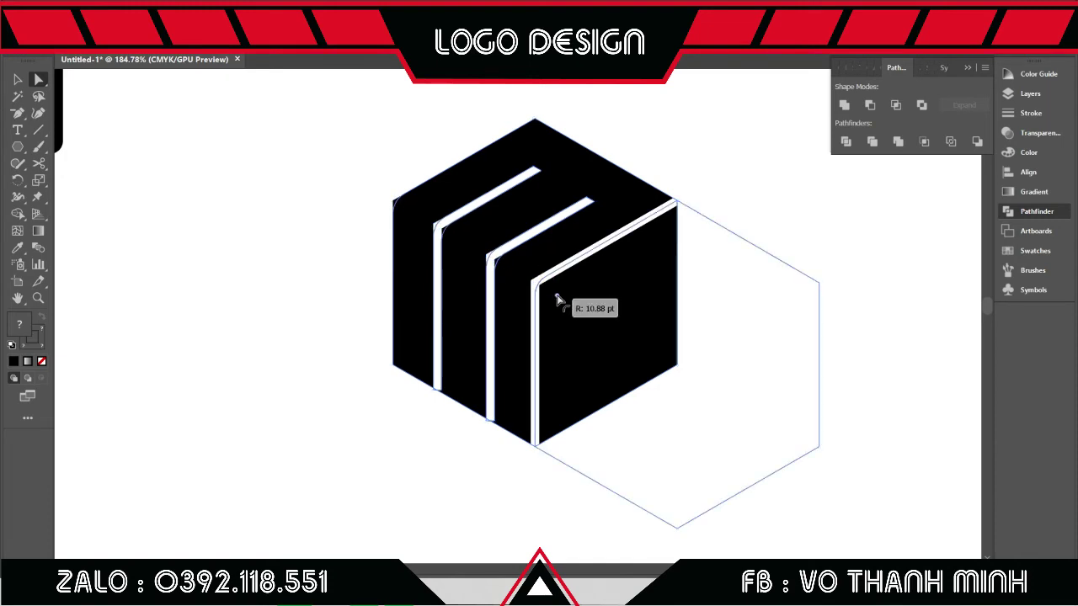
pyautogui.click(660, 465)
pyautogui.scroll(2, 660, 465)
pyautogui.scroll(-4, 645, 429)
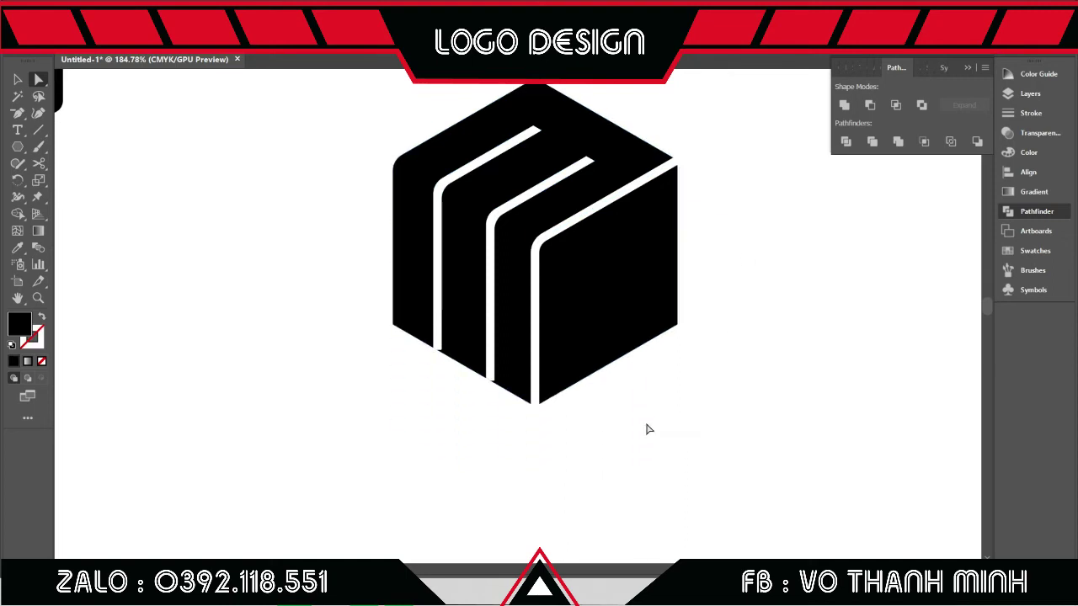
pyautogui.hscroll(2, 581, 336)
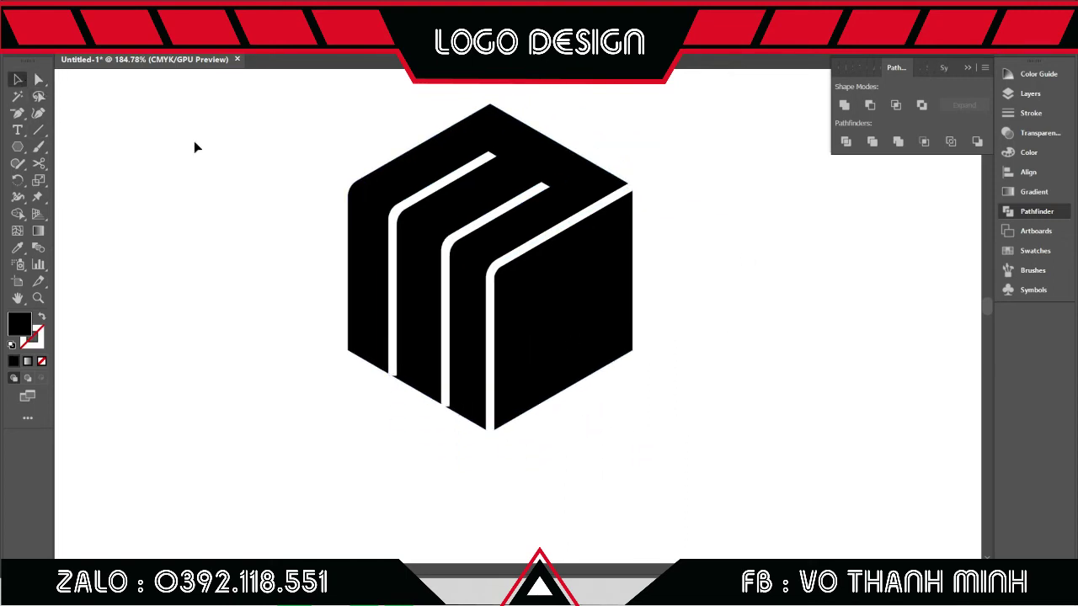
# - Move the hexagon outline copy over the right face and draw a short vertical white line
pyautogui.click(575, 260)
pyautogui.moveTo(544, 243); pyautogui.dragTo(572, 263)
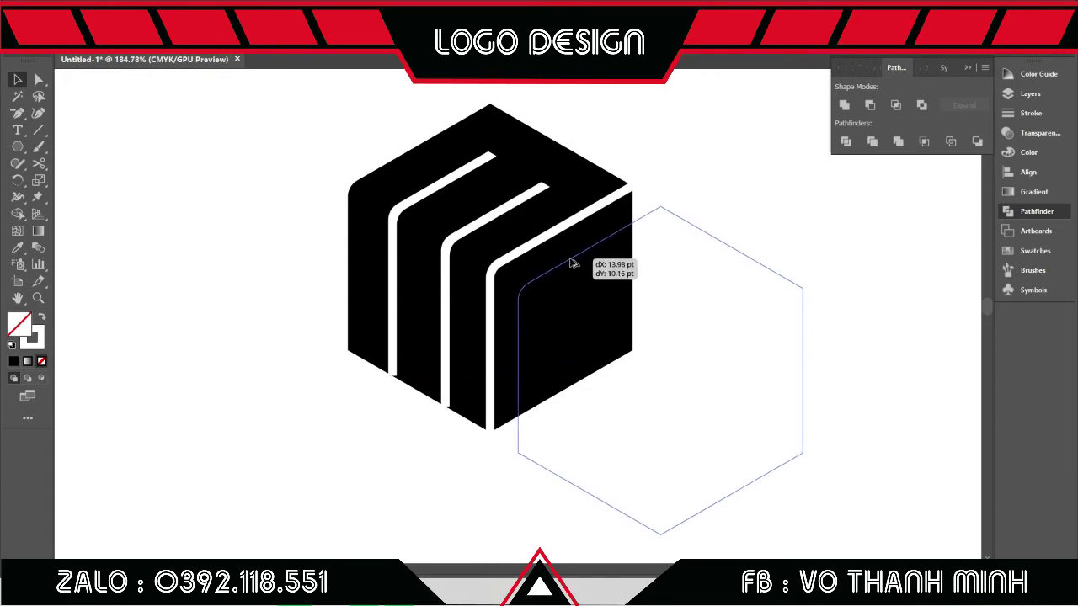
pyautogui.click(691, 181)
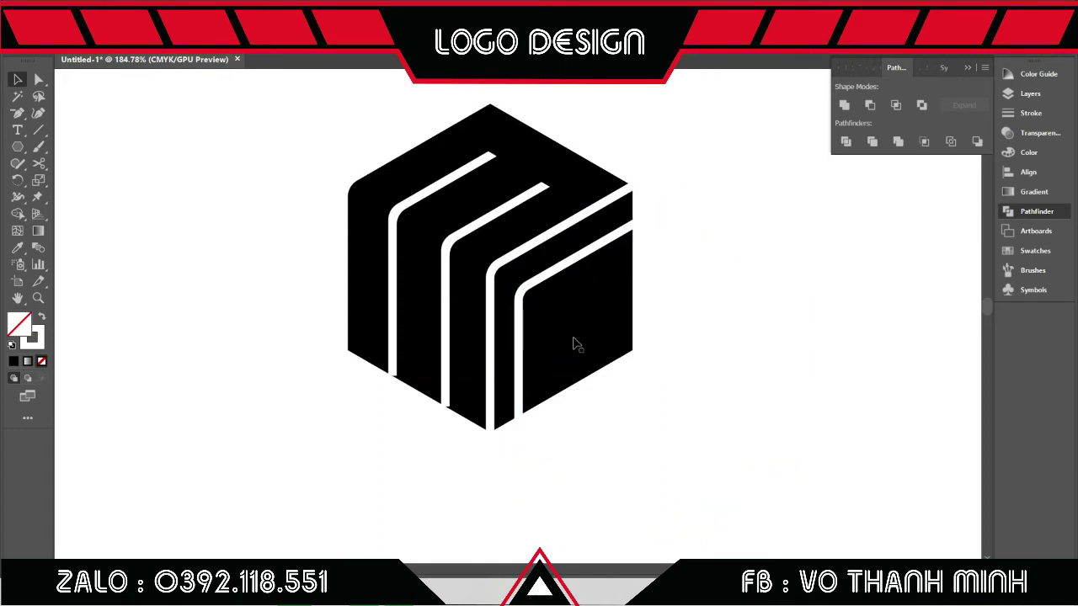
pyautogui.moveTo(556, 274); pyautogui.dragTo(568, 277)
pyautogui.click(692, 183)
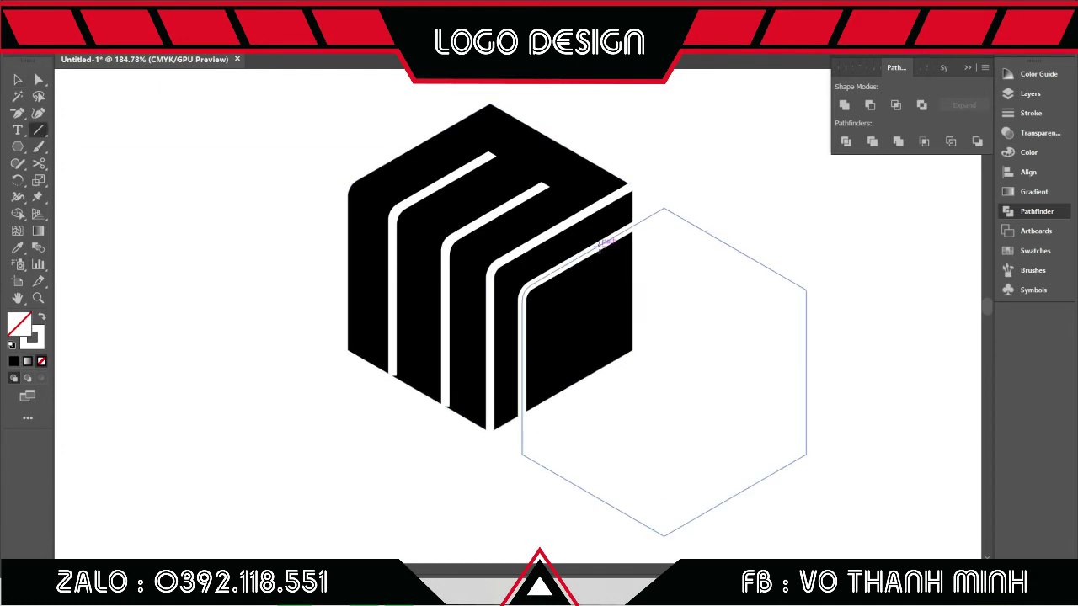
pyautogui.moveTo(599, 246); pyautogui.dragTo(607, 330)
pyautogui.press('v')
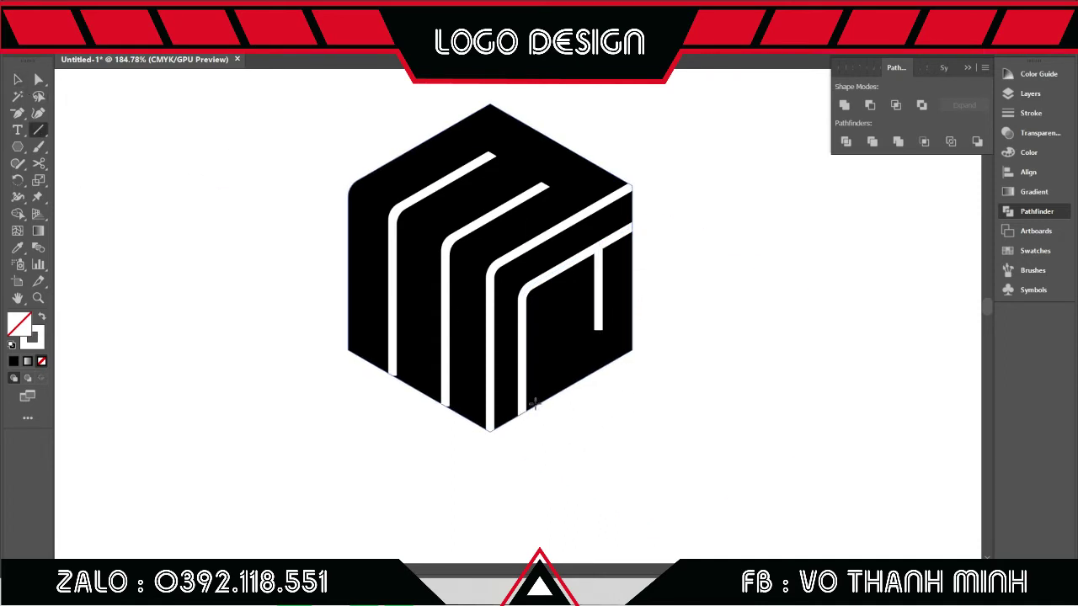
# - Draw a line along the right face's bottom edge and shift the artwork slightly left
pyautogui.moveTo(634, 354); pyautogui.dragTo(535, 410)
pyautogui.press('v')
pyautogui.moveTo(583, 370)
pyautogui.mouseDown()
pyautogui.moveTo(567, 356)
pyautogui.moveTo(577, 349)
pyautogui.moveTo(563, 316)
pyautogui.moveTo(578, 312)
pyautogui.mouseUp()
pyautogui.click(600, 352)
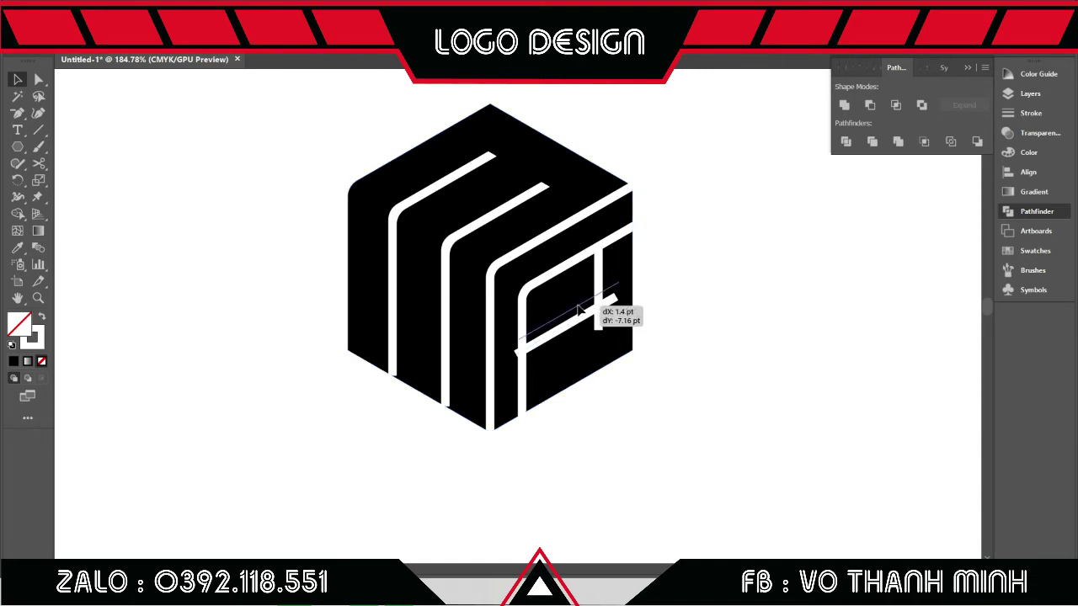
# - Reposition the white diagonal segments and lengthen them to the cube's right edge
pyautogui.moveTo(578, 311)
pyautogui.mouseDown()
pyautogui.moveTo(588, 329)
pyautogui.moveTo(577, 310)
pyautogui.mouseUp()
pyautogui.hotkey('ctrl', 'z')
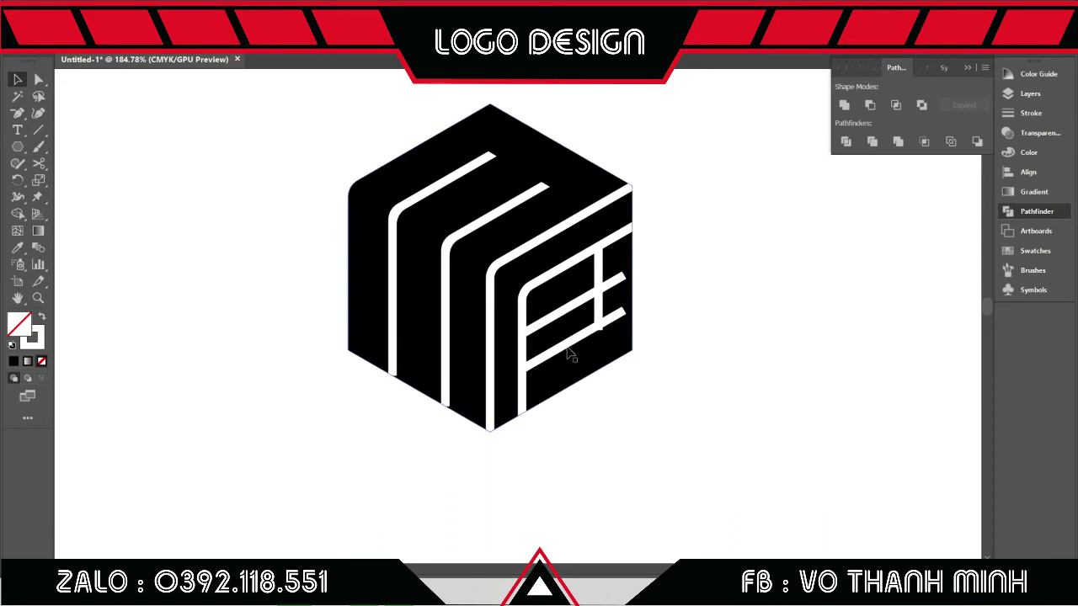
pyautogui.moveTo(571, 345); pyautogui.dragTo(582, 354)
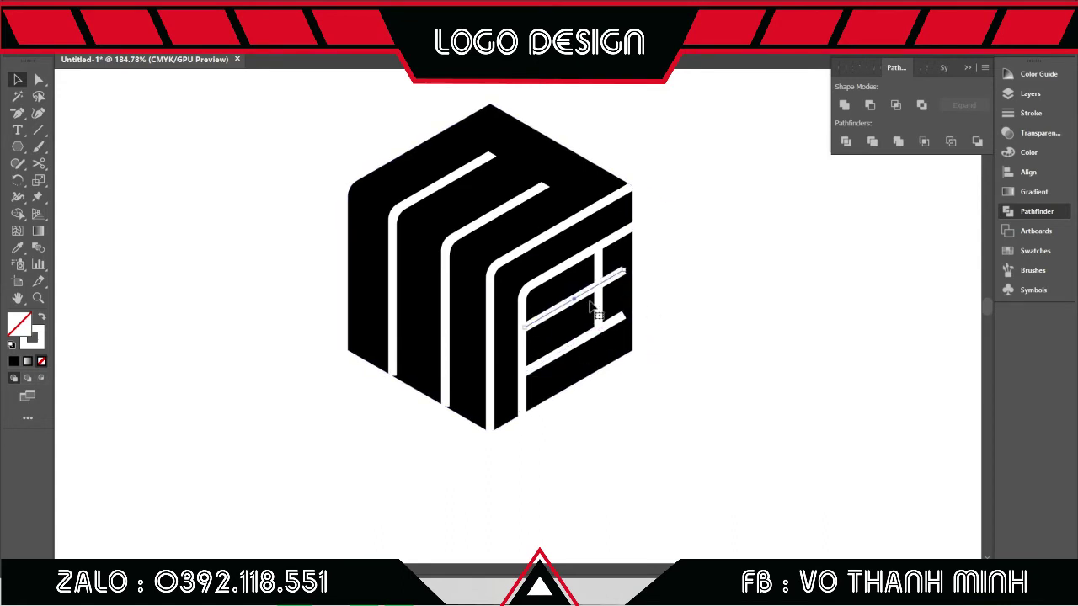
pyautogui.moveTo(571, 354); pyautogui.dragTo(569, 341)
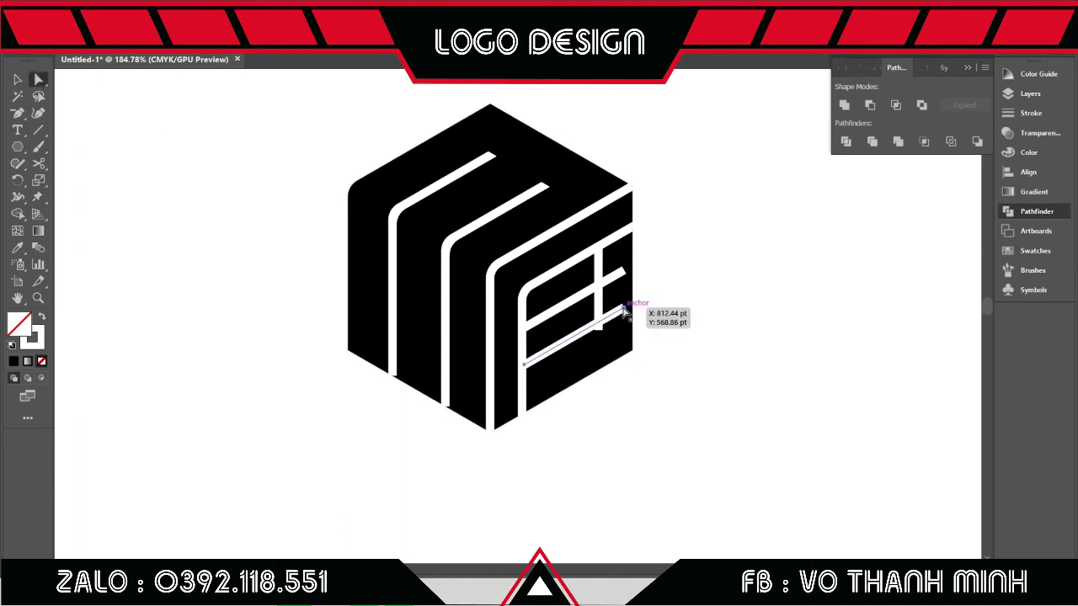
pyautogui.scroll(1, 640, 392)
pyautogui.moveTo(640, 392); pyautogui.dragTo(664, 376)
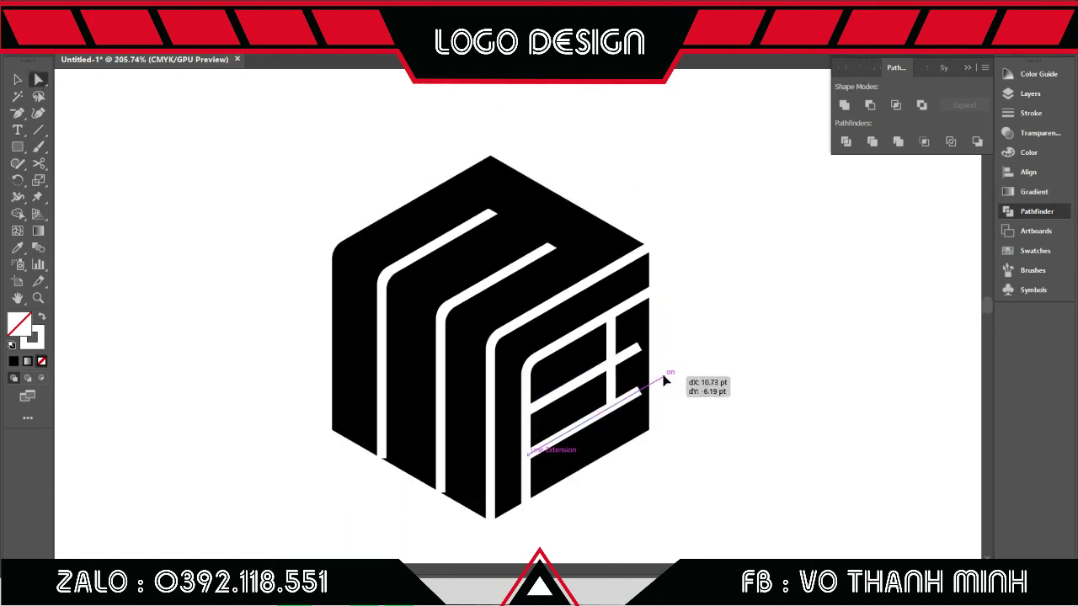
pyautogui.moveTo(563, 396); pyautogui.dragTo(570, 432)
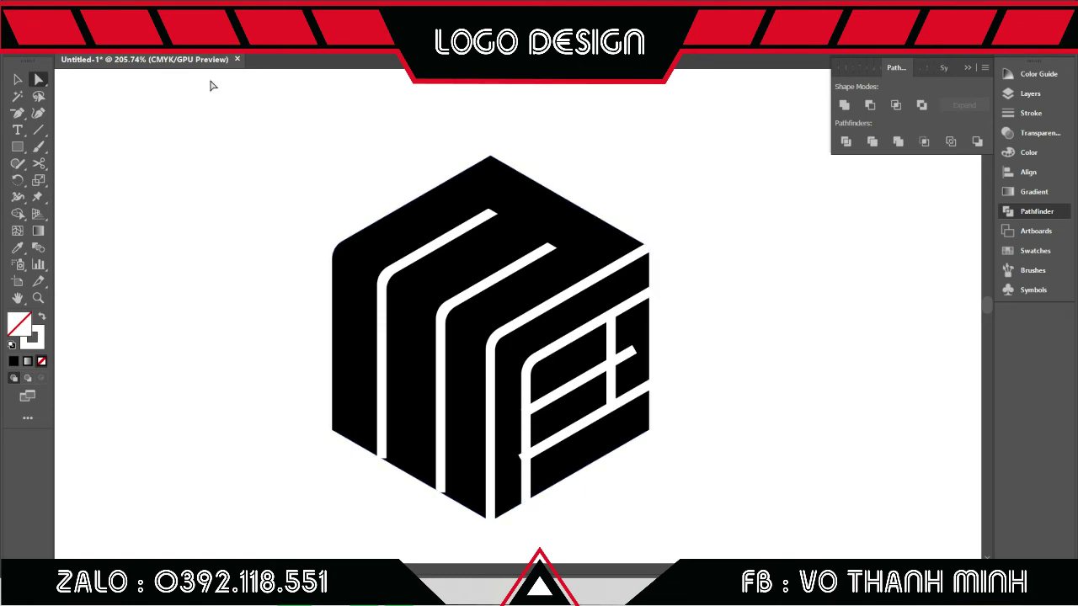
# - Drag the stray hexagon outline off the cube's right face
pyautogui.click(38, 163)
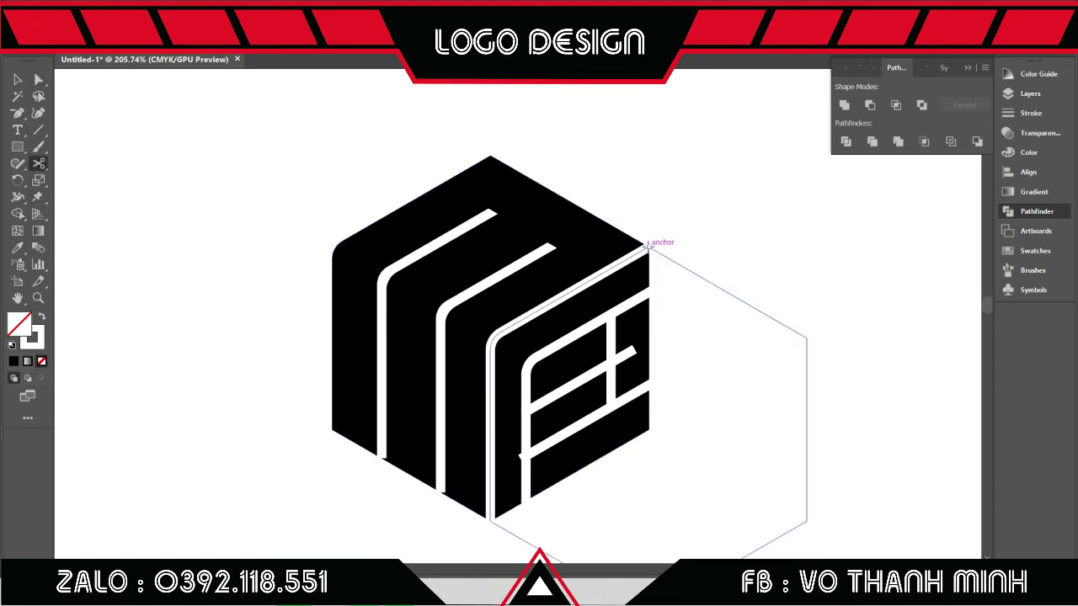
pyautogui.scroll(-1, 609, 388)
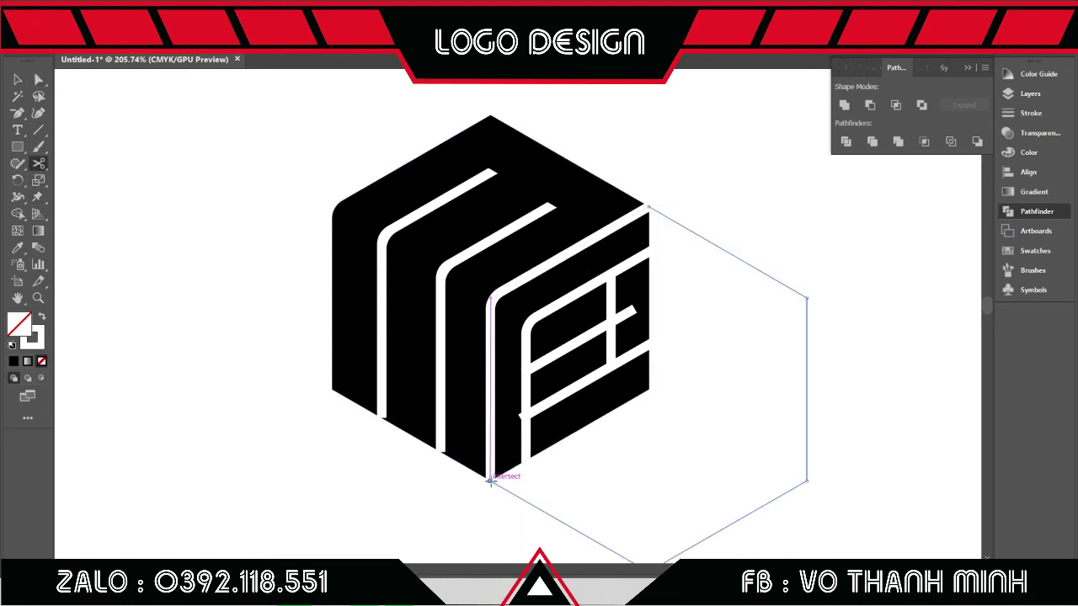
pyautogui.press('v')
pyautogui.click(792, 289)
pyautogui.moveTo(787, 290); pyautogui.dragTo(661, 217)
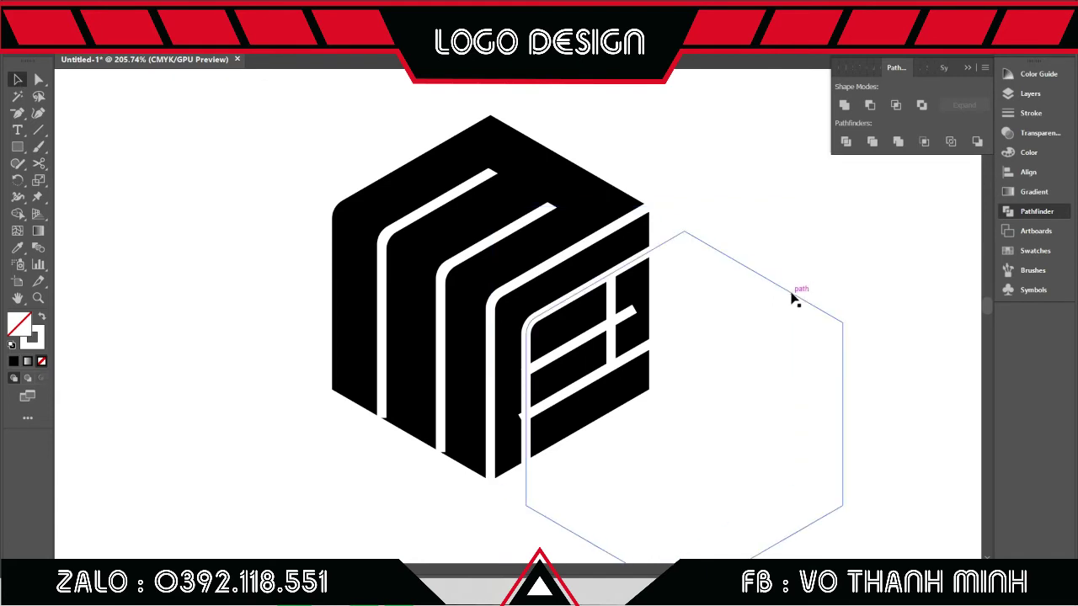
pyautogui.click(212, 238)
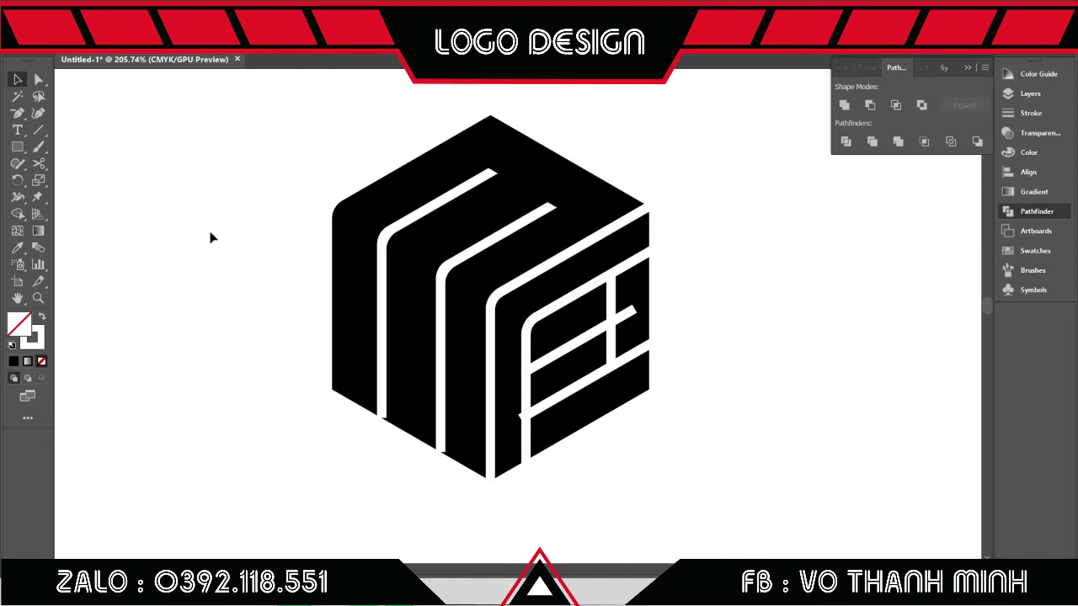
# - Cut the hexagon outline at its top anchor with Scissors, then delete it
pyautogui.click(38, 163)
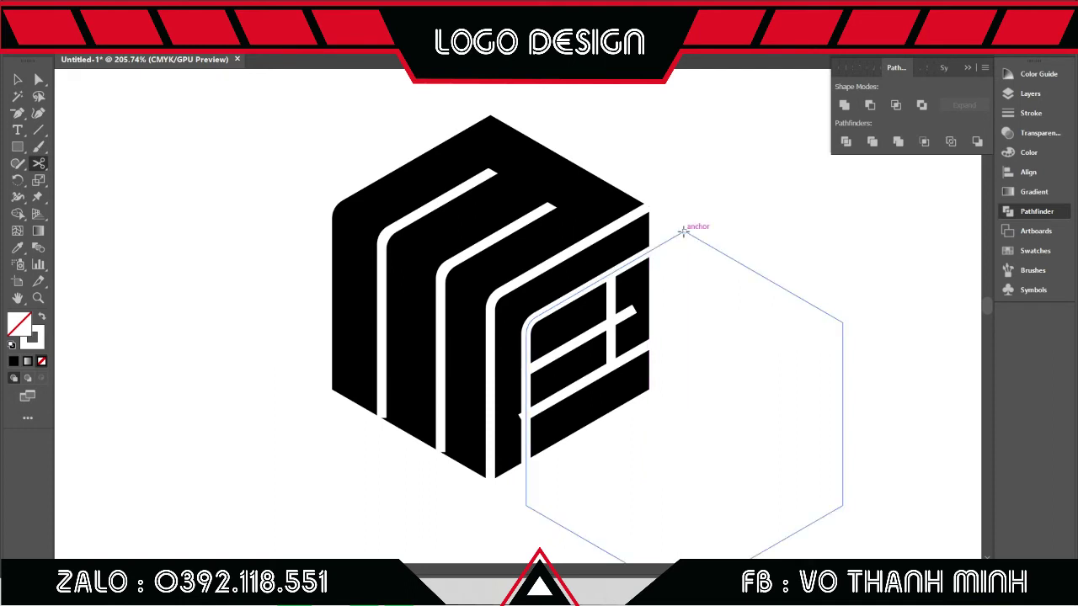
pyautogui.click(684, 229)
pyautogui.click(17, 79)
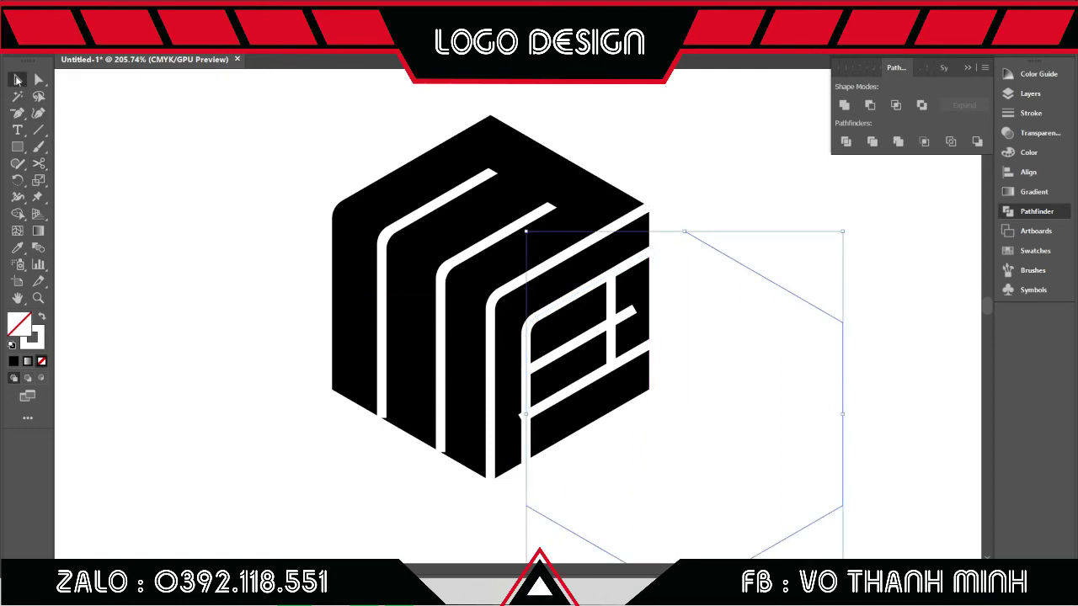
pyautogui.click(818, 366)
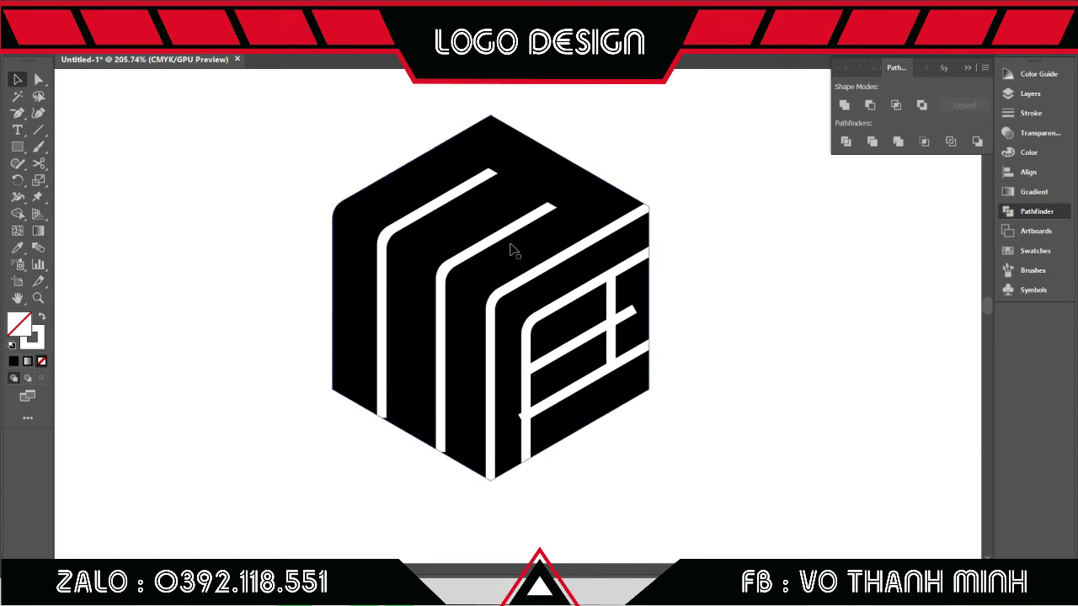
# - Shape Builder-merge the right-face strips into one shape filled black
pyautogui.moveTo(848, 215); pyautogui.dragTo(640, 439)
pyautogui.click(789, 317)
pyautogui.moveTo(840, 275); pyautogui.dragTo(573, 451)
pyautogui.hotkey('shift', 'm')
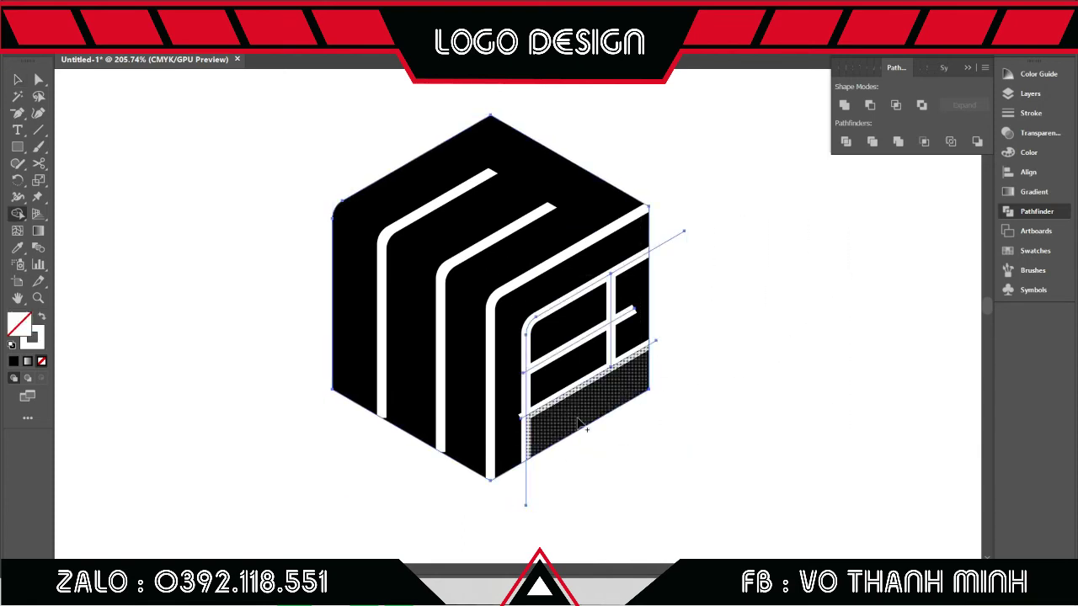
pyautogui.moveTo(638, 251)
pyautogui.mouseDown()
pyautogui.moveTo(542, 386)
pyautogui.moveTo(524, 389)
pyautogui.mouseUp()
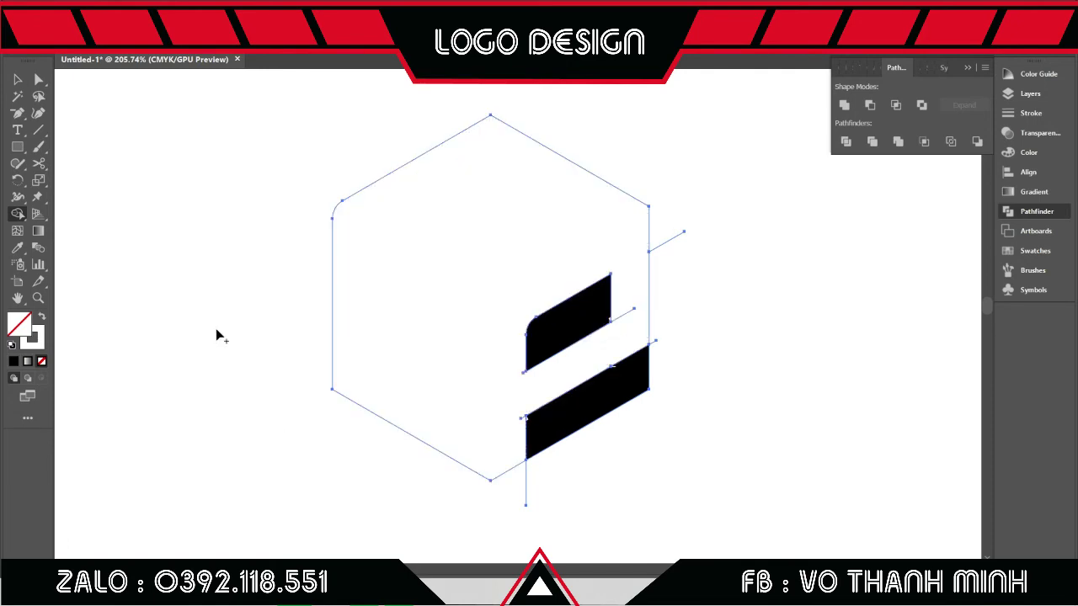
pyautogui.click(34, 49)
pyautogui.click(356, 233)
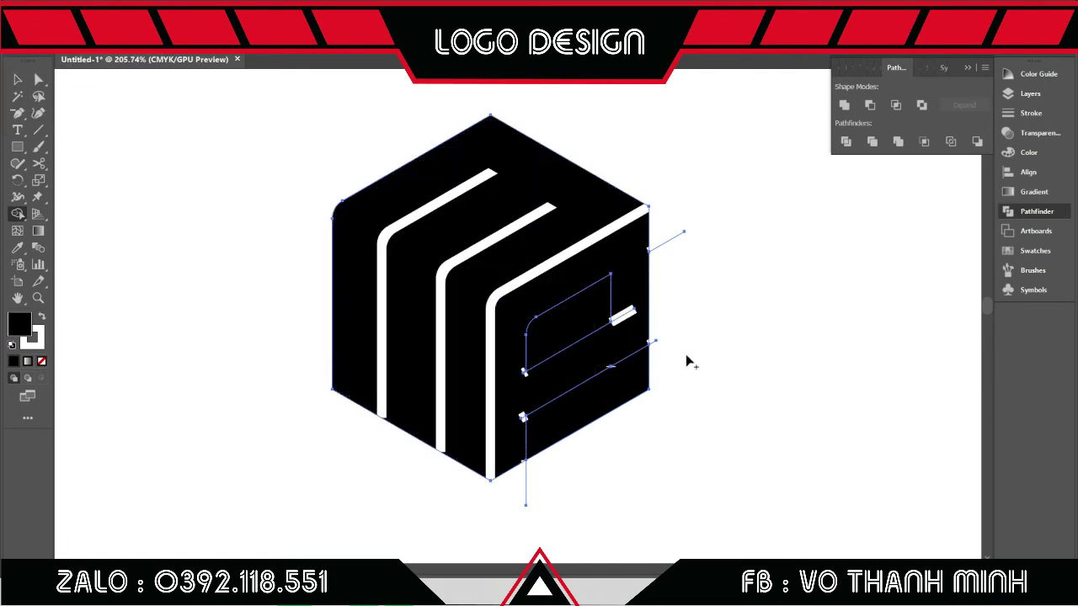
# - Move the cube left and delete the leftover fragments beside it
pyautogui.scroll(1, 709, 436)
pyautogui.press('v')
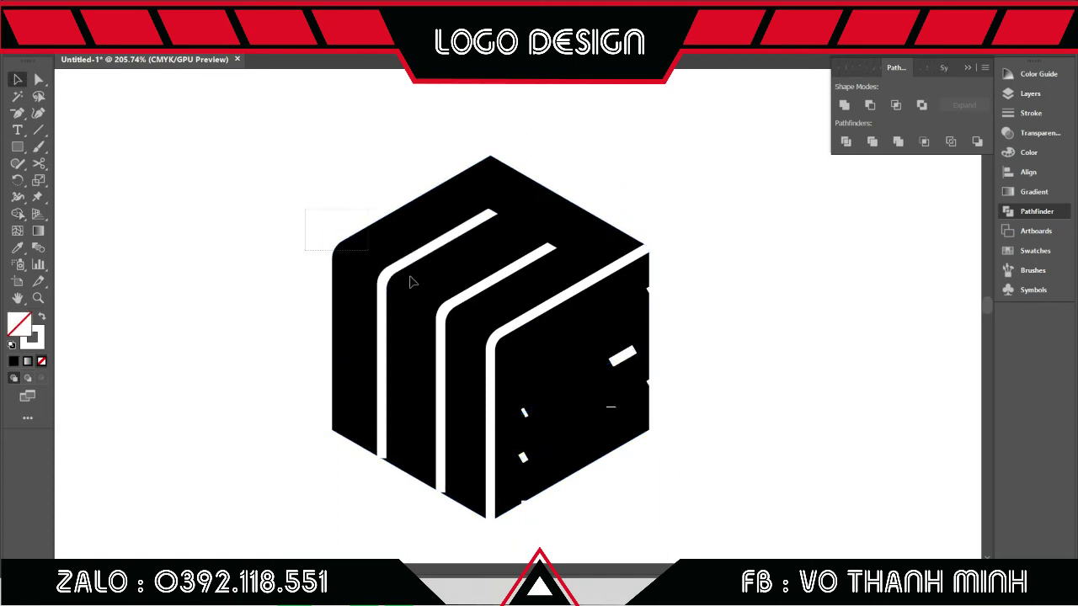
pyautogui.click(469, 329)
pyautogui.moveTo(475, 320); pyautogui.dragTo(245, 300)
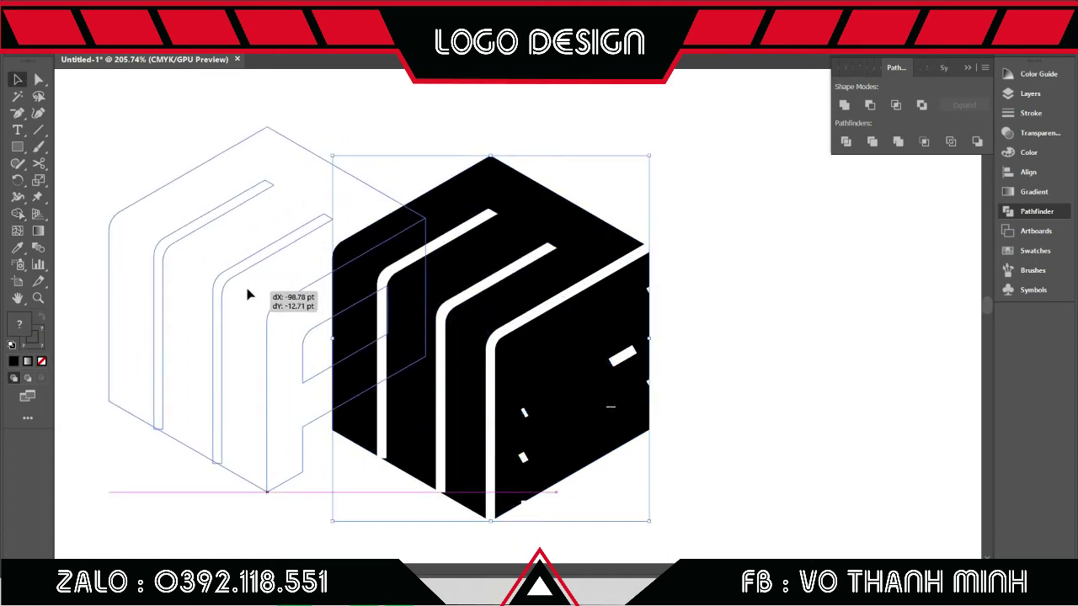
pyautogui.click(598, 388)
pyautogui.moveTo(503, 200); pyautogui.dragTo(801, 512)
pyautogui.press('Delete')
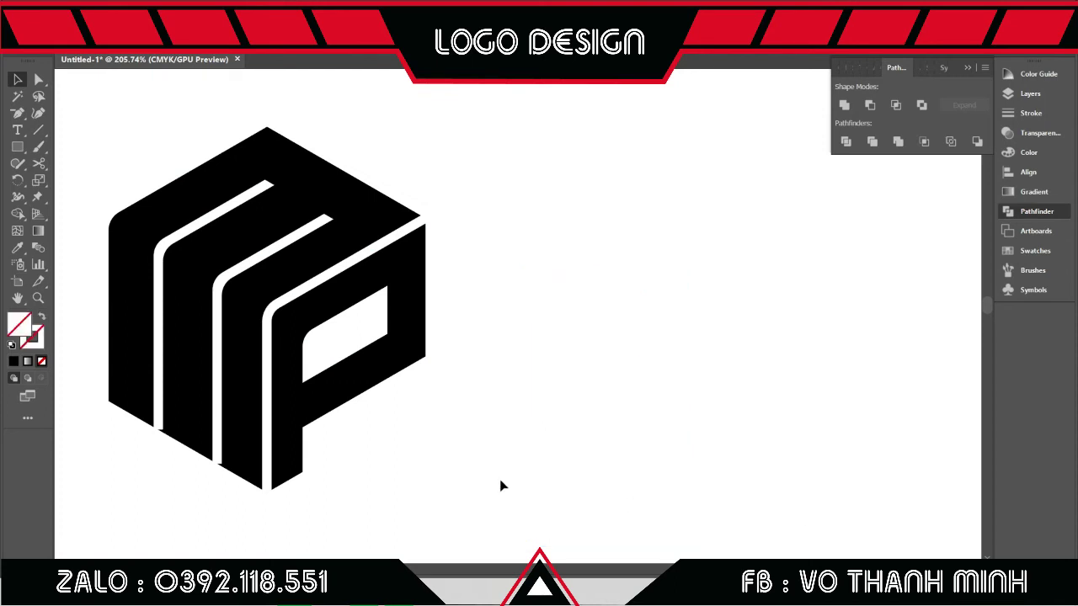
pyautogui.hscroll(-5, 500, 486)
pyautogui.press('z')
pyautogui.moveTo(452, 431); pyautogui.dragTo(560, 462)
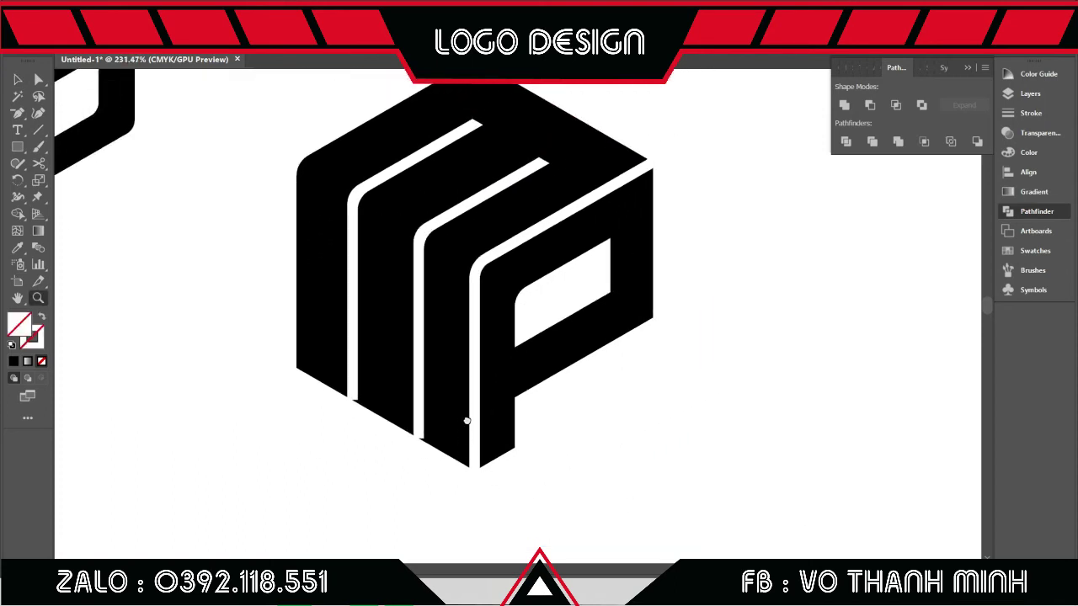
# - Drag live-corner widgets to round the cube's outer corners and the P counter's corners
pyautogui.scroll(-1, 581, 442)
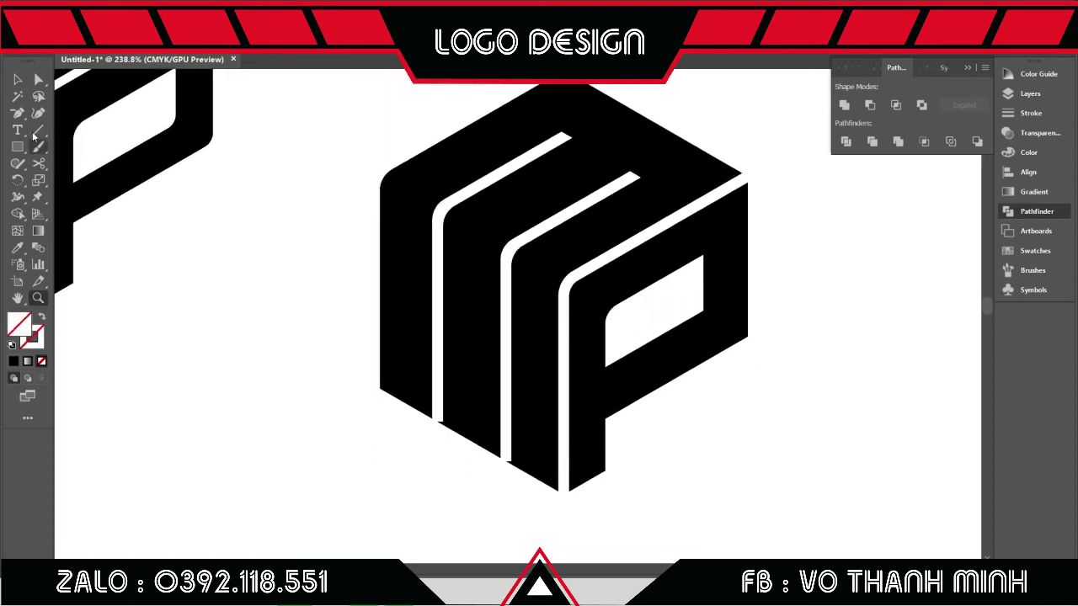
pyautogui.click(743, 333)
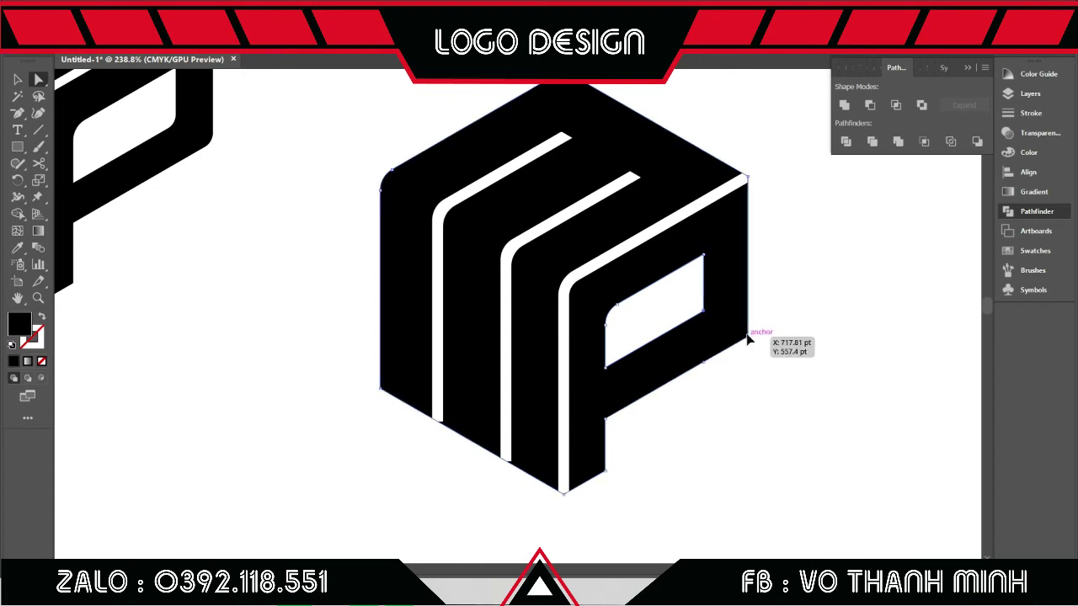
pyautogui.moveTo(739, 335); pyautogui.dragTo(722, 330)
pyautogui.click(802, 326)
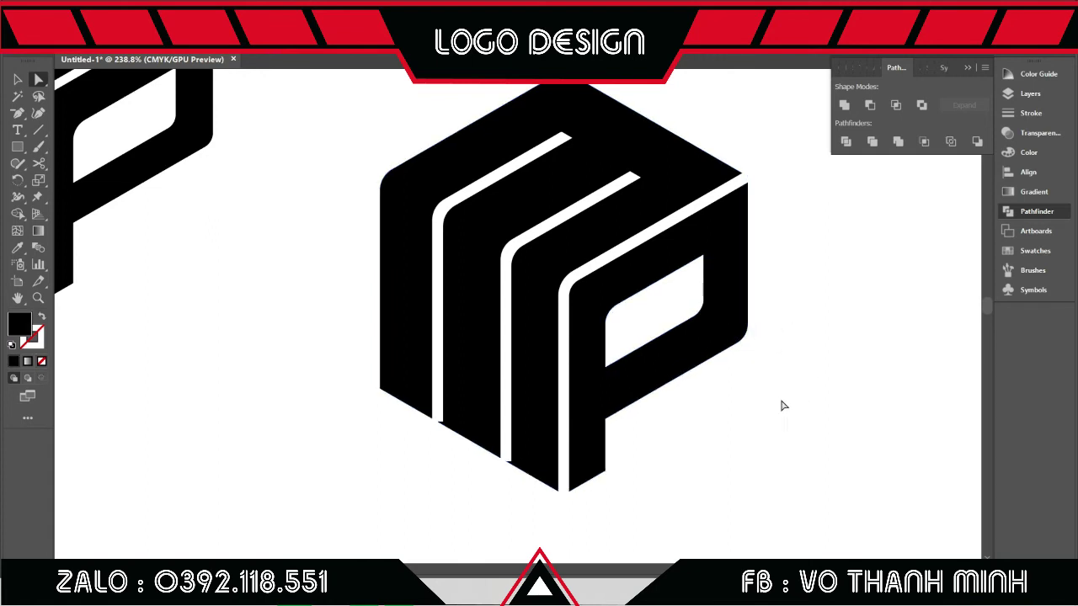
pyautogui.click(606, 371)
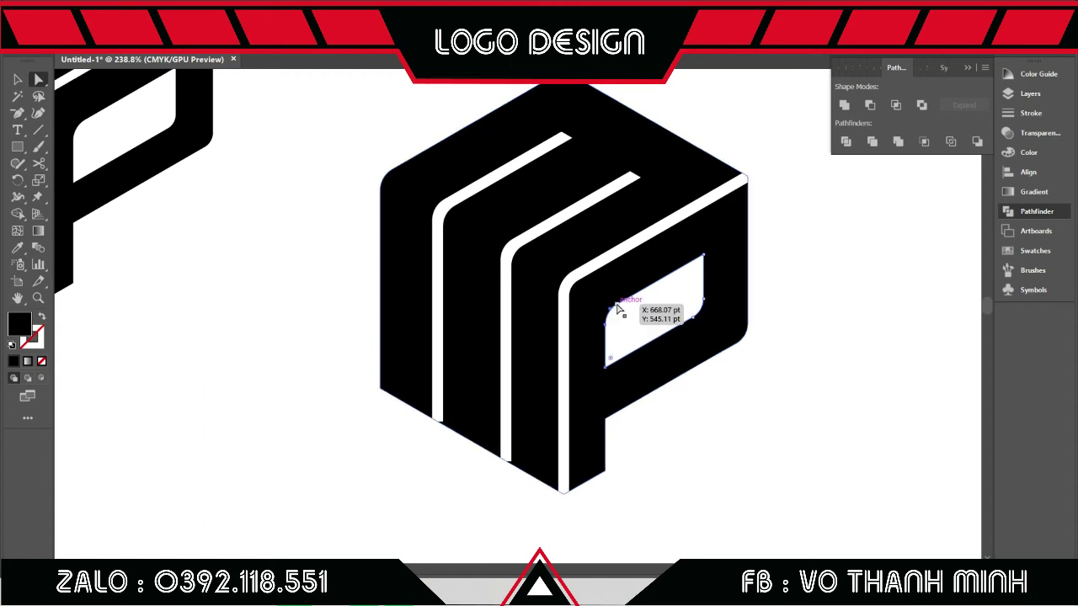
pyautogui.moveTo(610, 372); pyautogui.dragTo(616, 371)
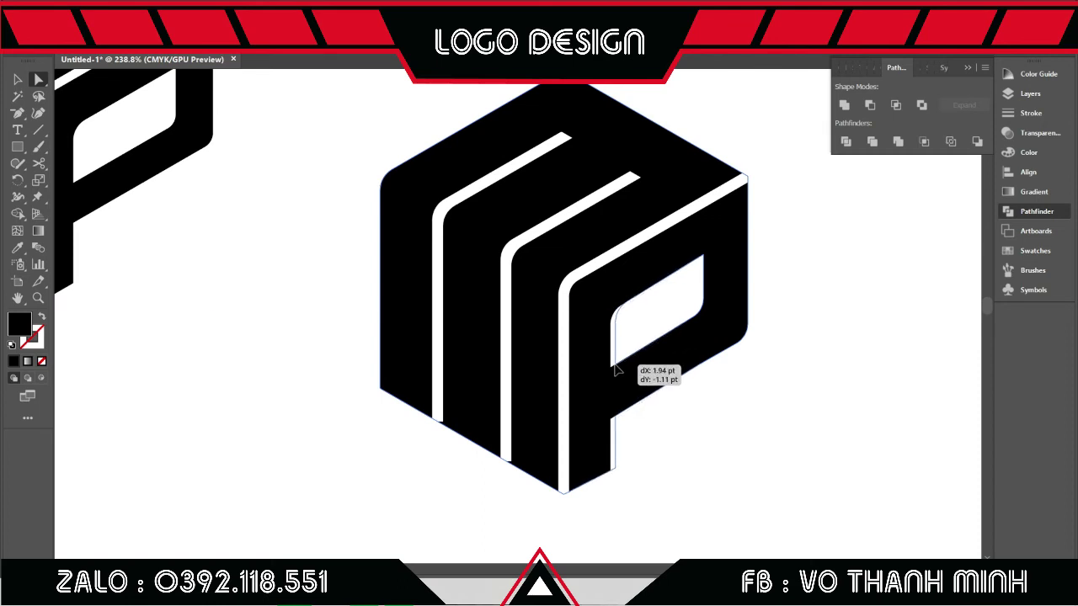
# - Shape Builder-merge the white strips beside the P and along its left edge
pyautogui.press('z')
pyautogui.scroll(-1, 753, 435)
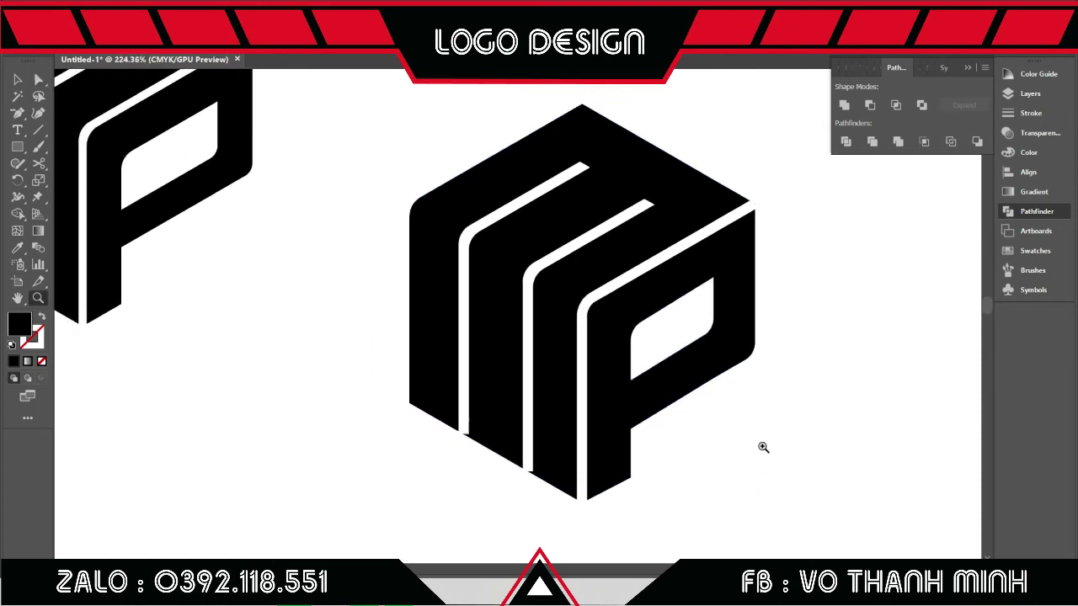
pyautogui.hscroll(1, 763, 447)
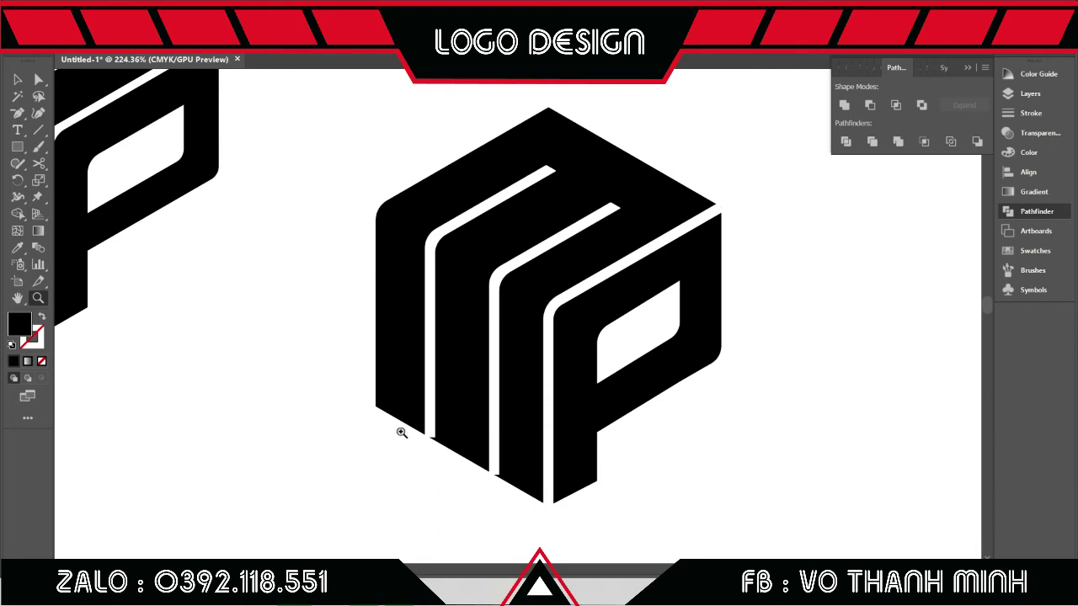
pyautogui.moveTo(402, 432); pyautogui.dragTo(572, 470)
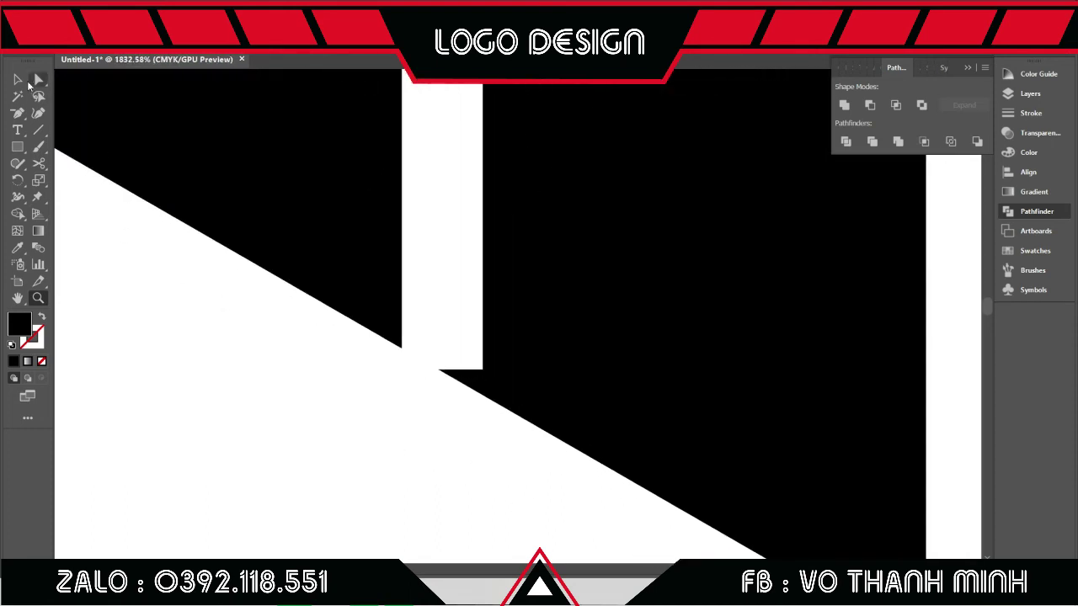
pyautogui.scroll(-10, 661, 378)
pyautogui.press('v')
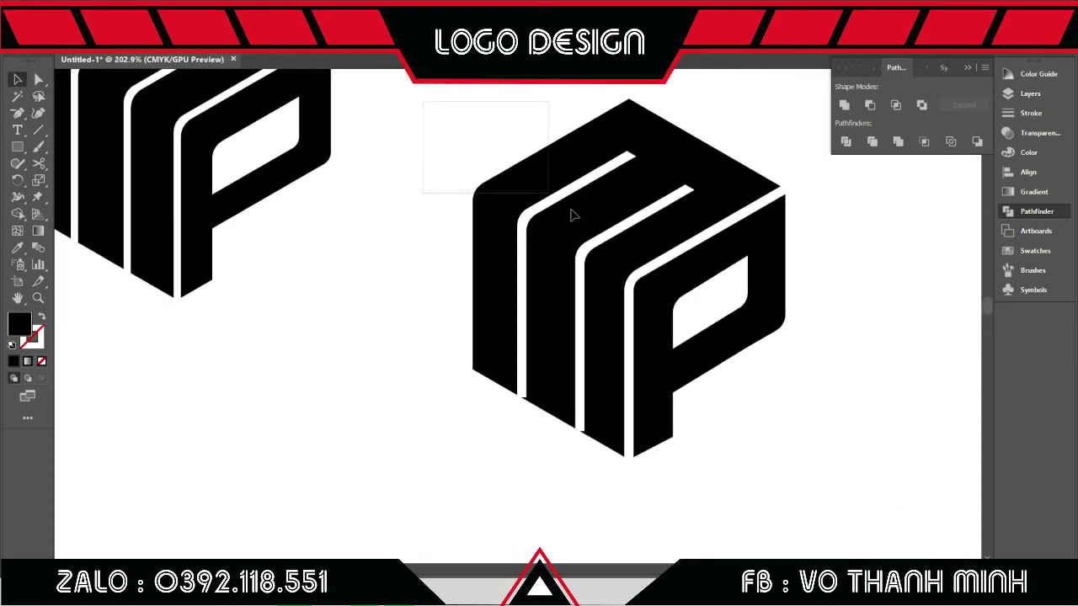
pyautogui.moveTo(571, 215); pyautogui.dragTo(810, 487)
pyautogui.hotkey('shift', 'm')
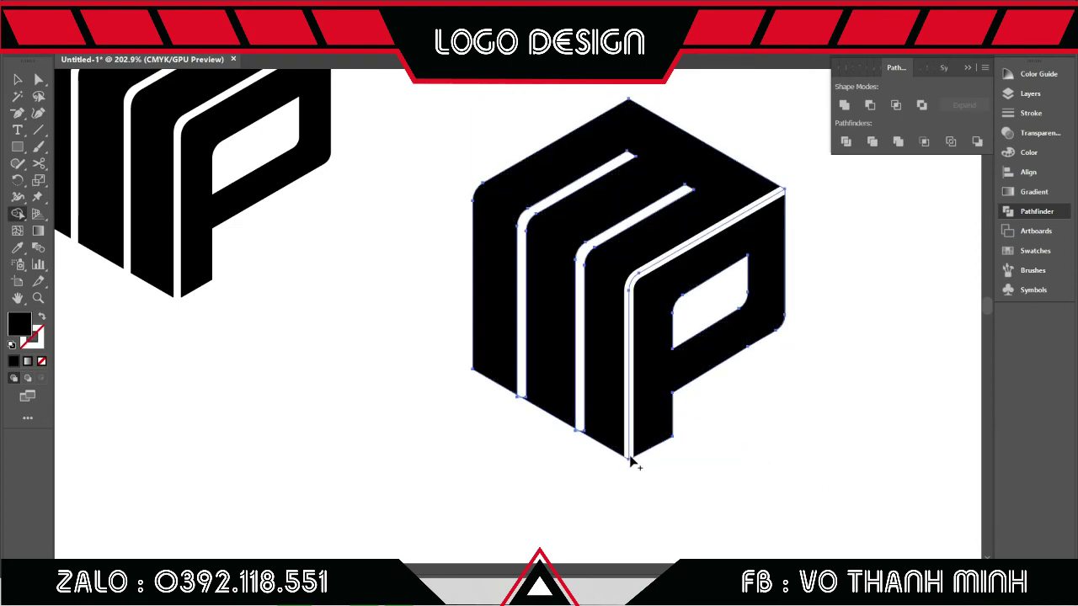
pyautogui.click(629, 430)
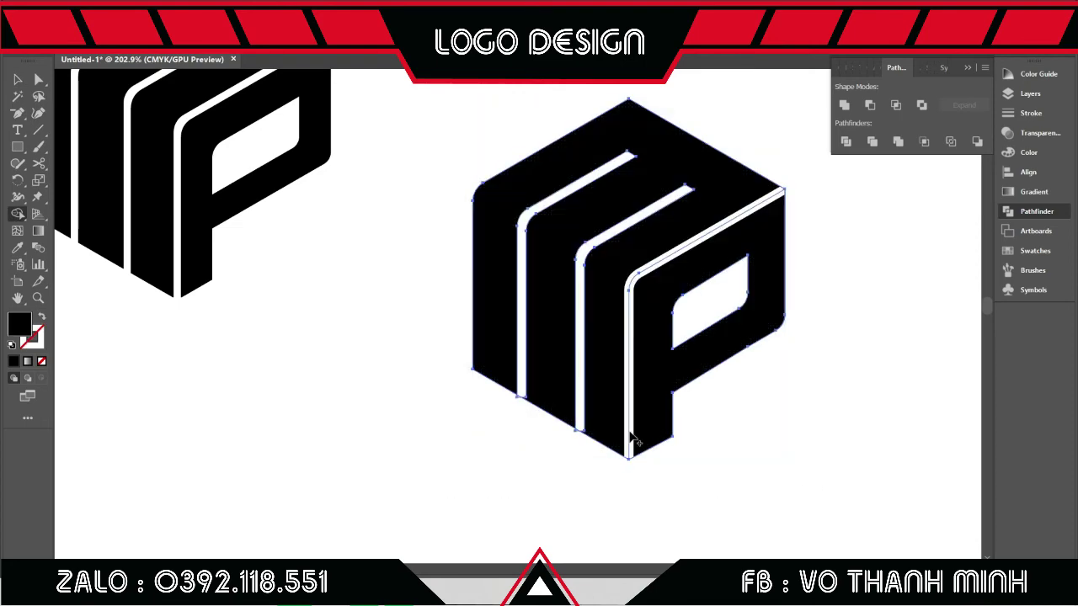
pyautogui.click(630, 437)
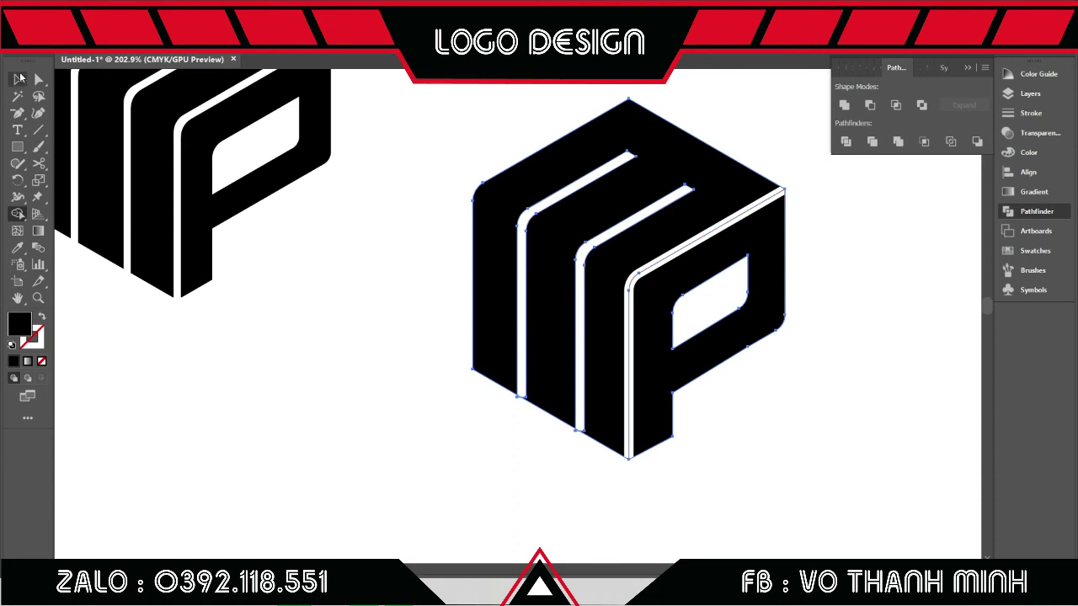
# - Expand the P face with Object > Expand
pyautogui.click(20, 79)
pyautogui.click(704, 242)
pyautogui.click(126, 46)
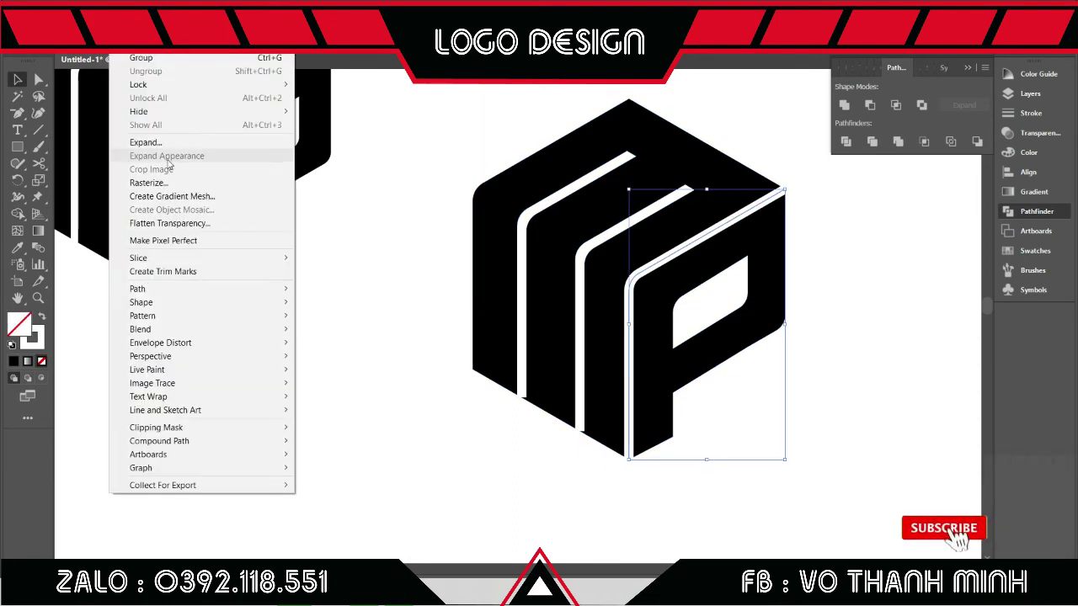
pyautogui.click(146, 143)
pyautogui.click(505, 376)
# - Shape Builder-merge the white strip on the M face into one piece
pyautogui.click(390, 365)
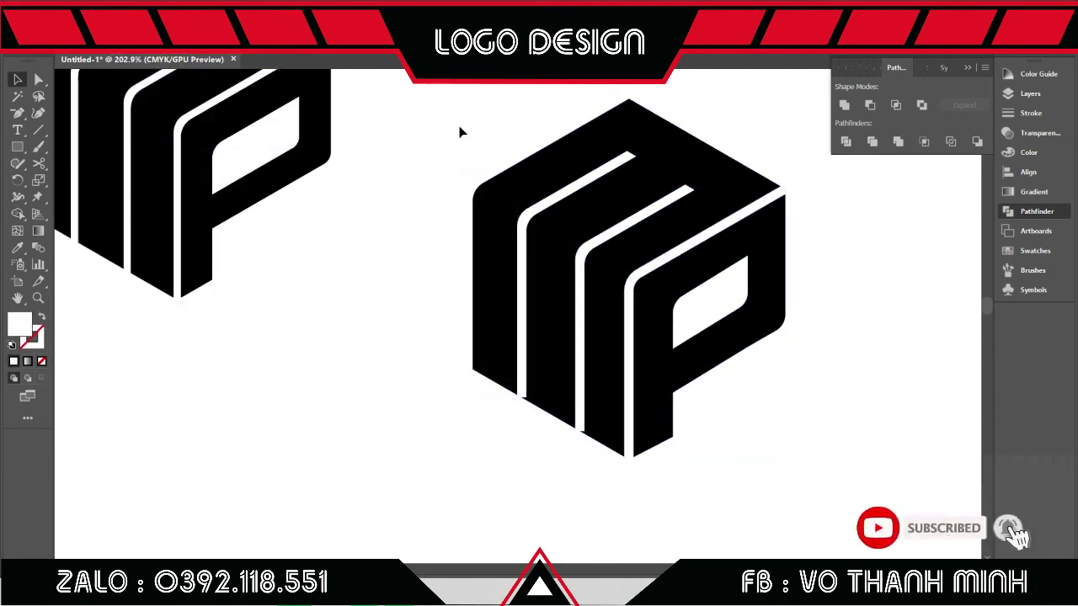
pyautogui.moveTo(441, 125); pyautogui.dragTo(834, 509)
pyautogui.hotkey('shift', 'm')
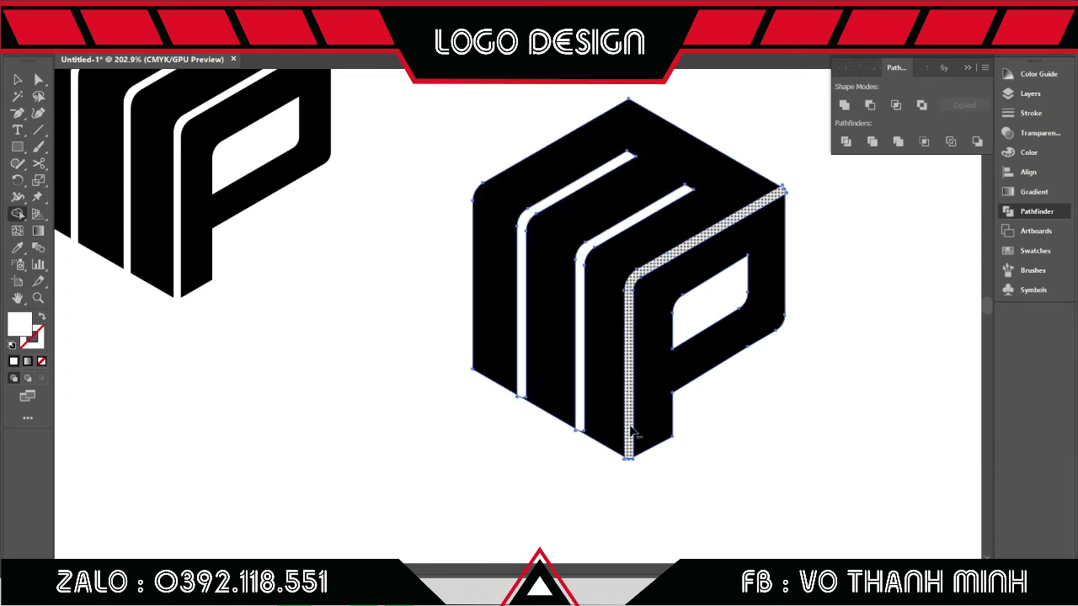
pyautogui.click(529, 398)
pyautogui.scroll(1, 529, 398)
# - Draw a vertical line at the stripe's corner and merge the black sliver into the white column
pyautogui.press('v')
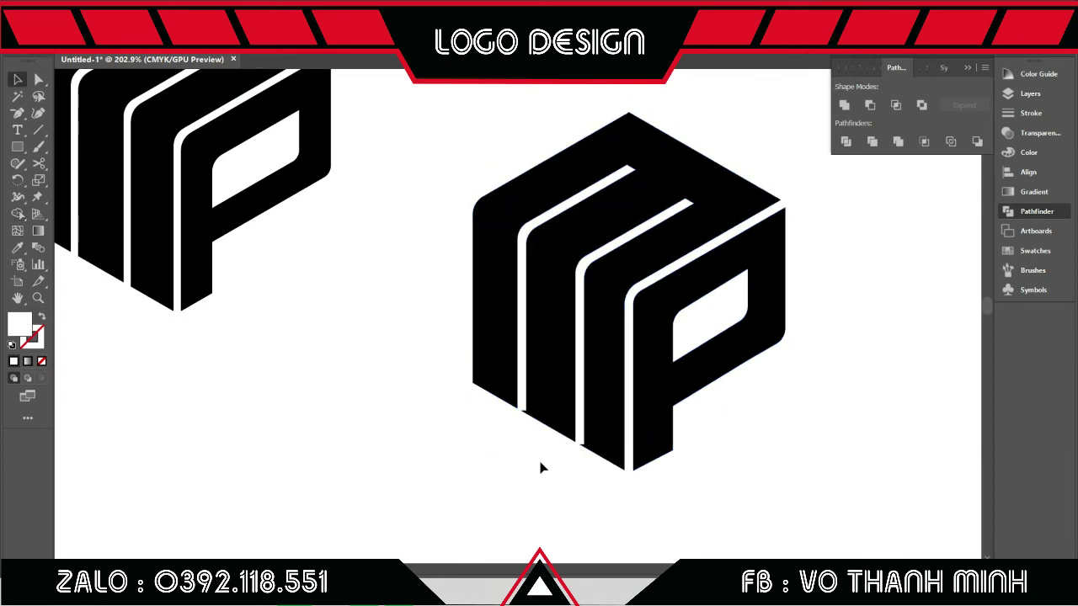
pyautogui.press('z')
pyautogui.moveTo(589, 460); pyautogui.dragTo(395, 329)
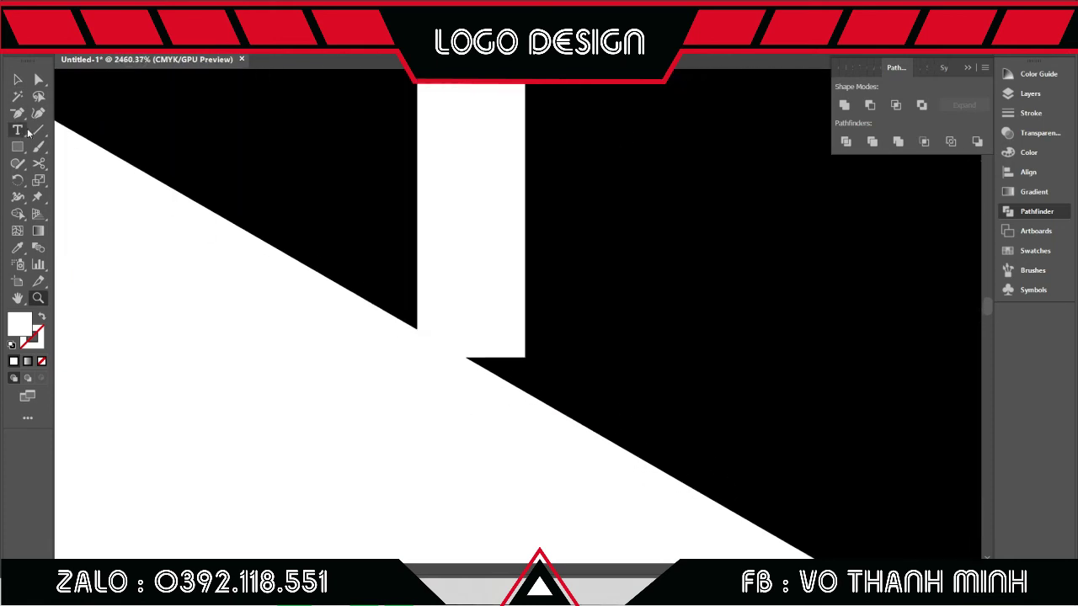
pyautogui.click(37, 131)
pyautogui.moveTo(524, 356); pyautogui.dragTo(525, 439)
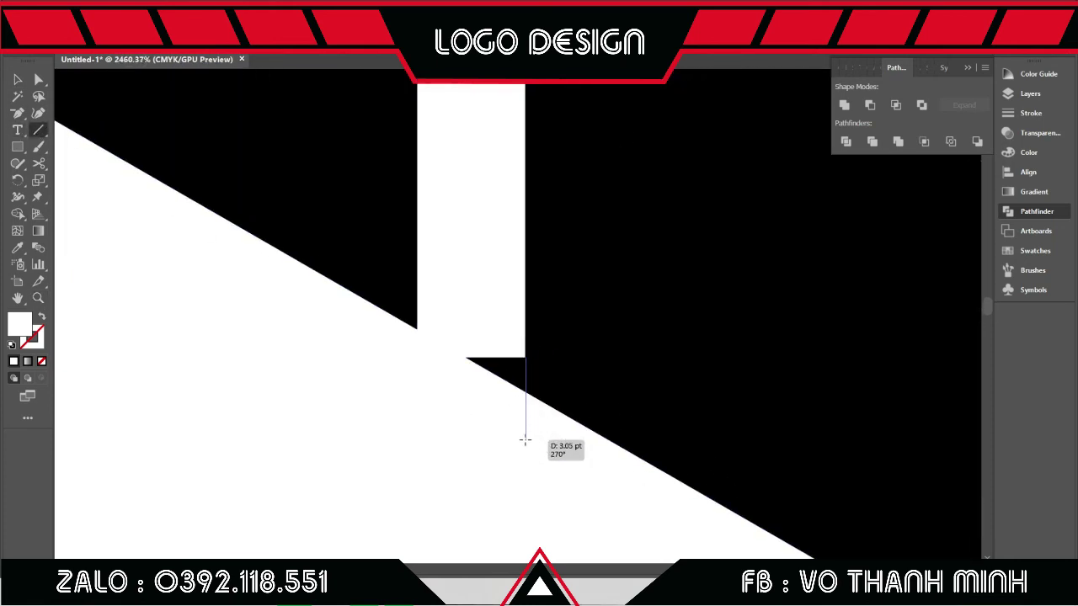
pyautogui.click(18, 79)
pyautogui.hotkey('ctrl', 'a')
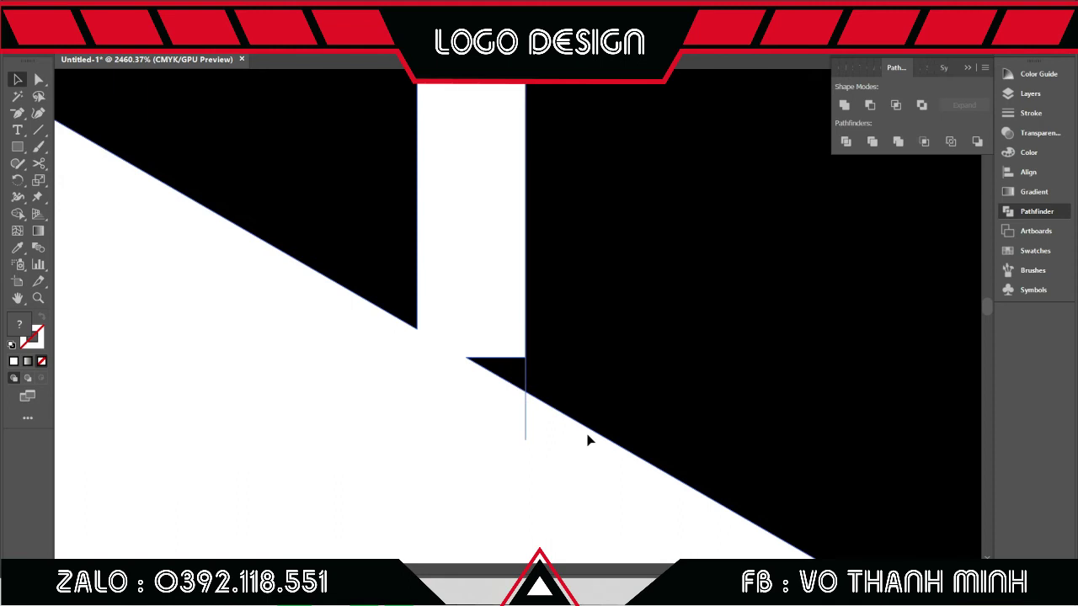
pyautogui.hotkey('shift', 'm')
pyautogui.moveTo(500, 348); pyautogui.dragTo(539, 442)
# - Draw a vertical line at the column's bottom-right corner and merge the small triangle into it
pyautogui.click(18, 79)
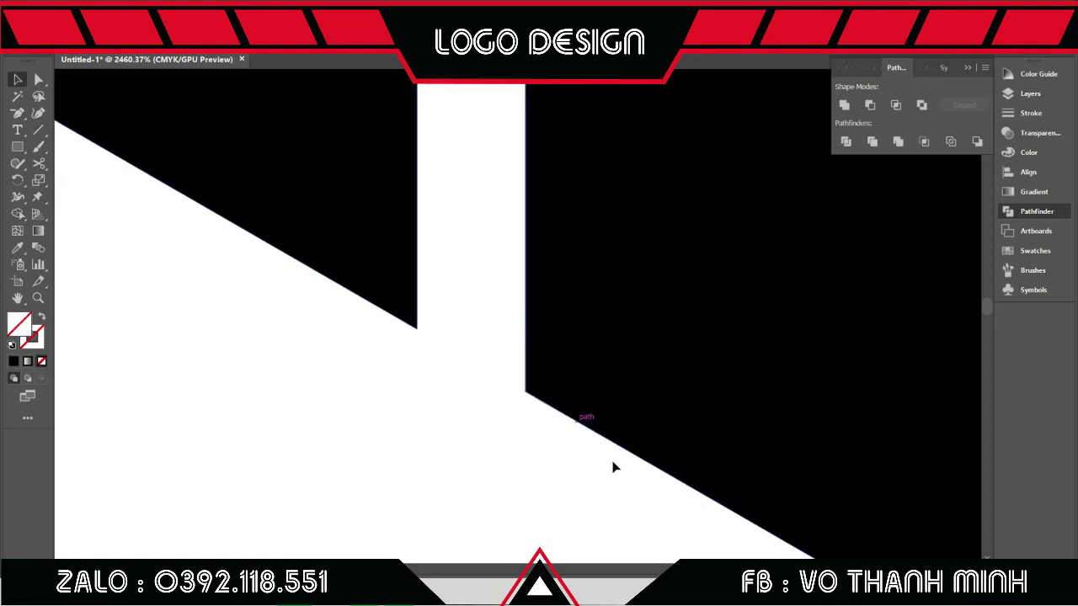
pyautogui.click(35, 132)
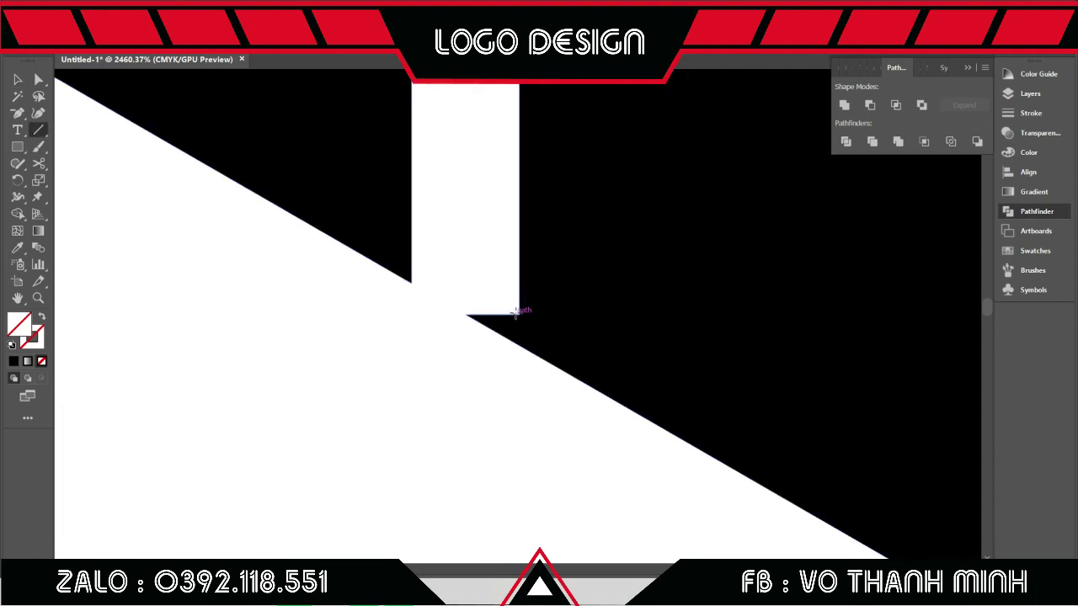
pyautogui.moveTo(519, 314); pyautogui.dragTo(519, 399)
pyautogui.click(17, 79)
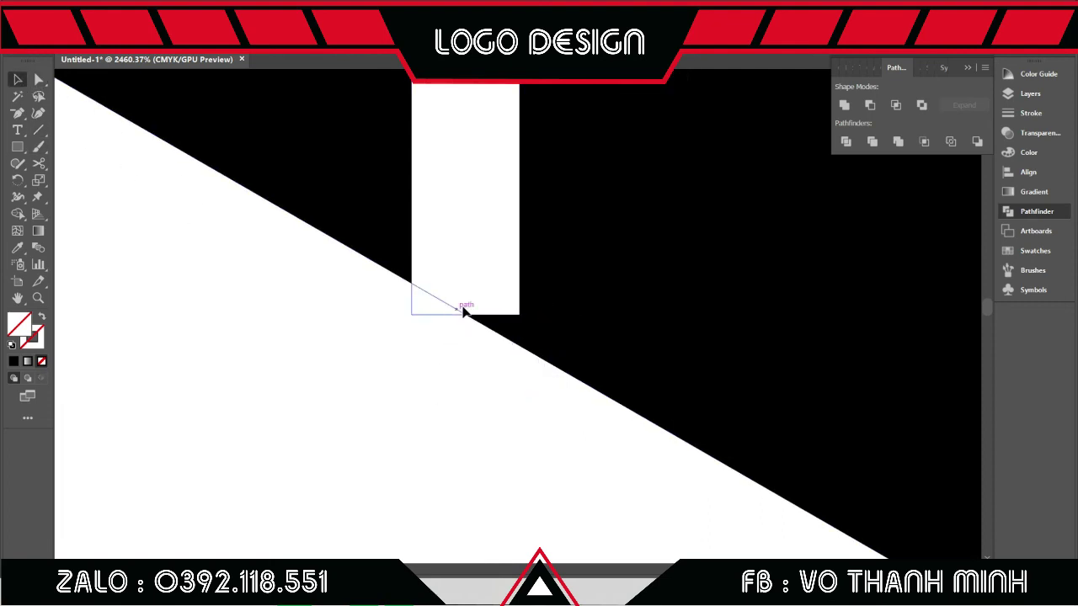
pyautogui.moveTo(354, 301); pyautogui.dragTo(514, 430)
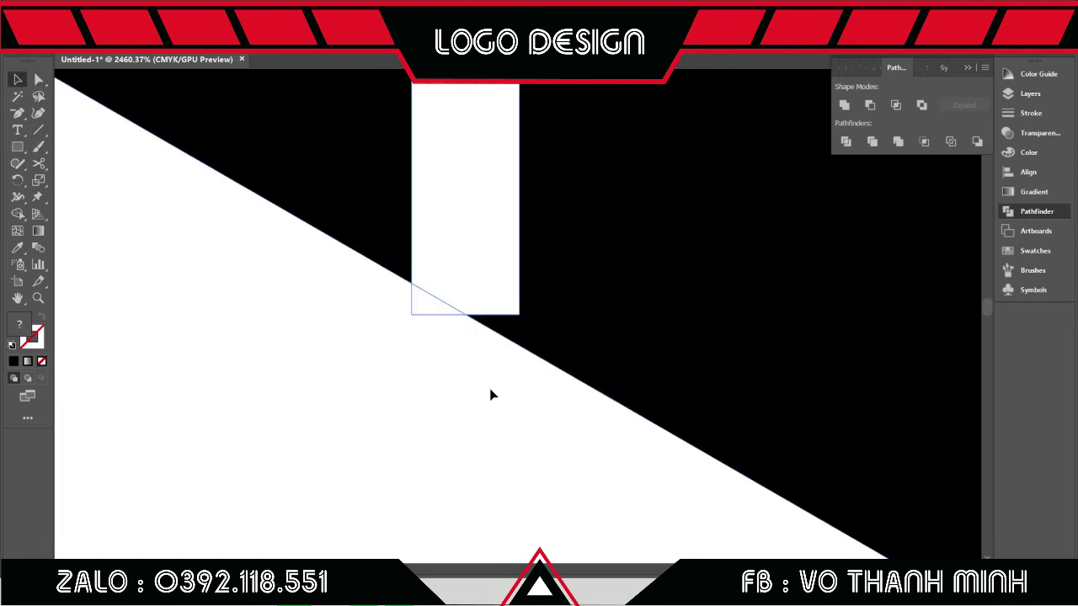
pyautogui.hotkey('shift', 'm')
pyautogui.click(436, 305)
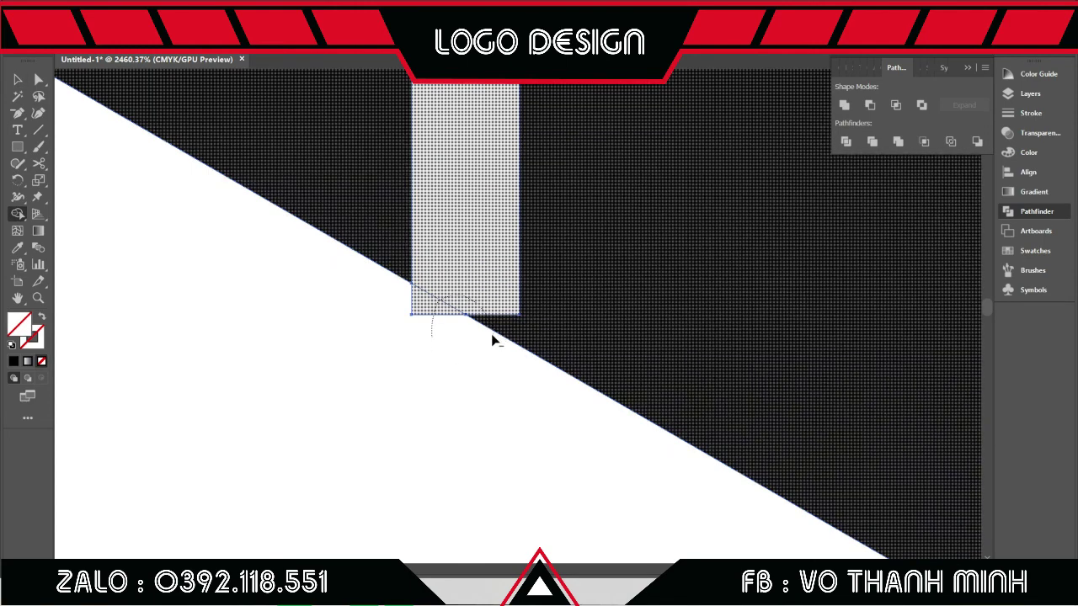
# - Draw a vertical line to the diagonal edge and merge the white column with the region below
pyautogui.press('v')
pyautogui.hotkey('ctrl', 'shift', 'a')
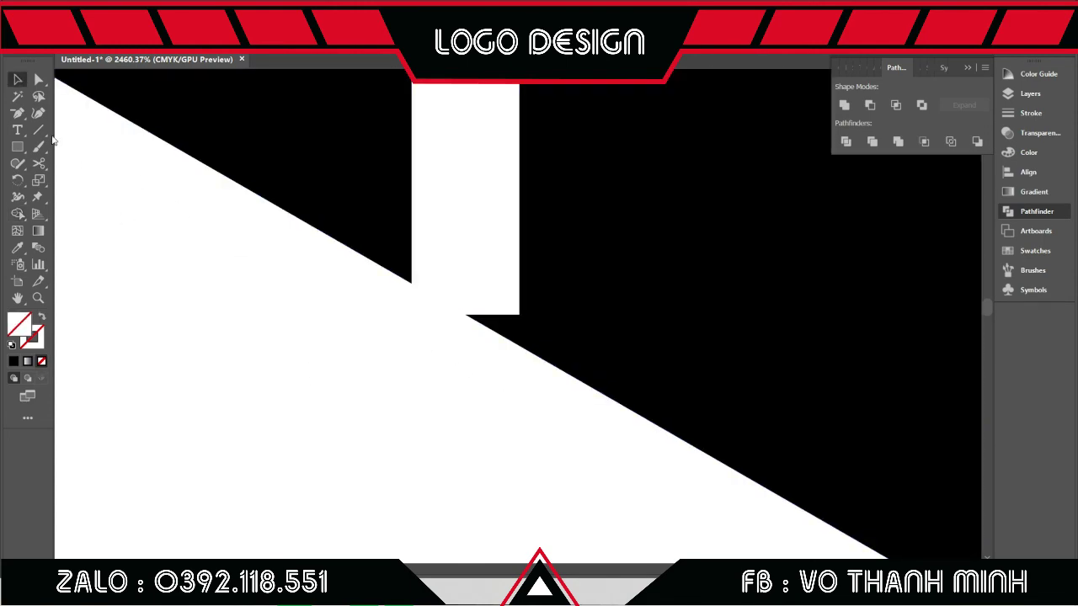
pyautogui.press('\\')
pyautogui.moveTo(519, 313); pyautogui.dragTo(519, 390)
pyautogui.moveTo(528, 280); pyautogui.dragTo(539, 295)
pyautogui.hotkey('shift', 'm')
pyautogui.moveTo(527, 390); pyautogui.dragTo(493, 342)
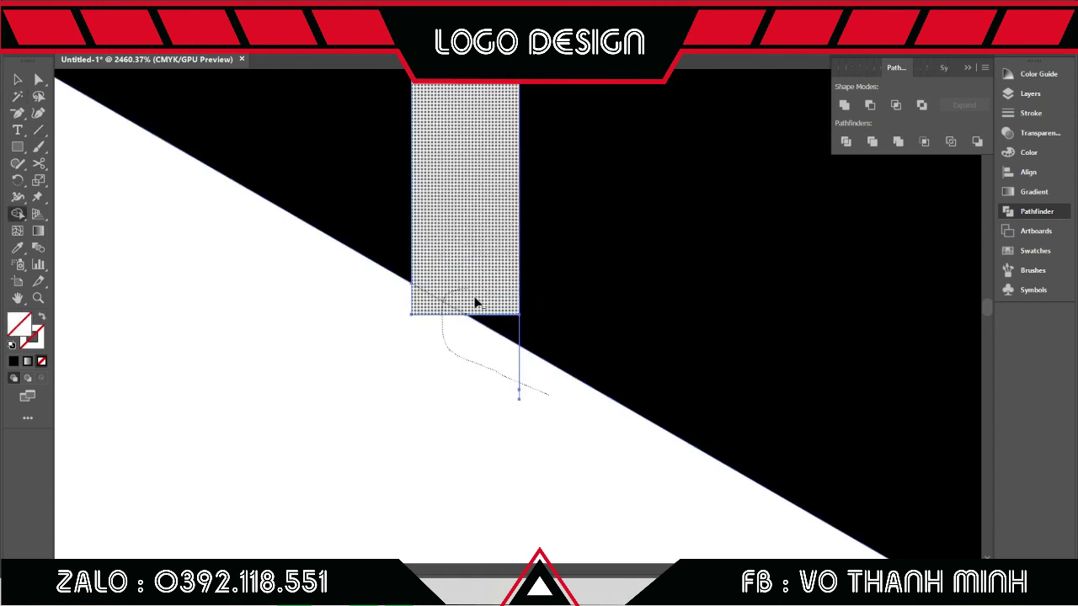
pyautogui.scroll(-1, 541, 410)
pyautogui.scroll(3, 578, 361)
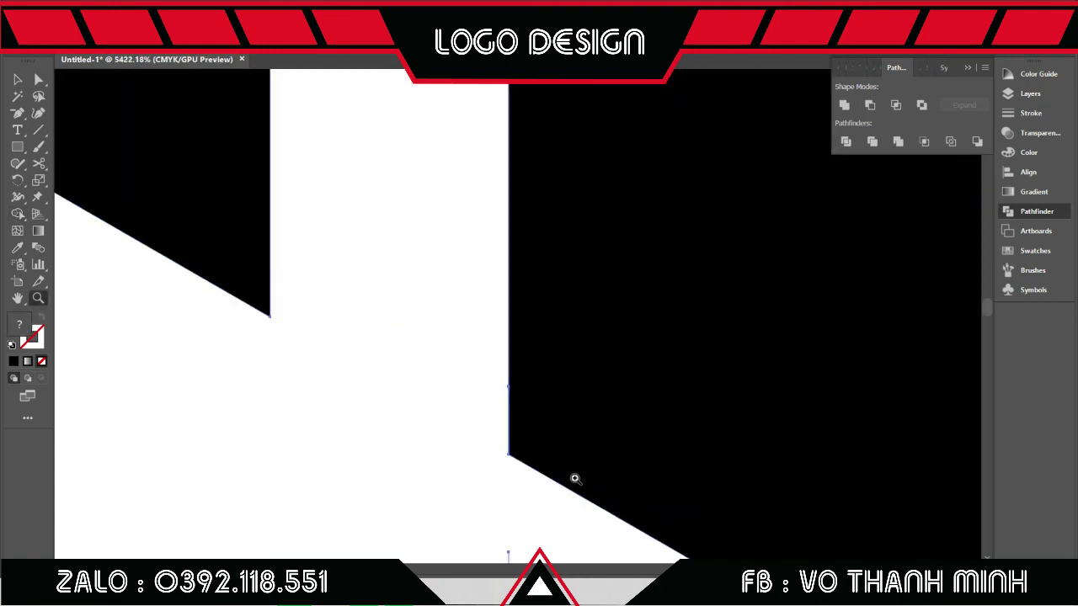
# - Zoom back out to view the whole logo
pyautogui.press('v')
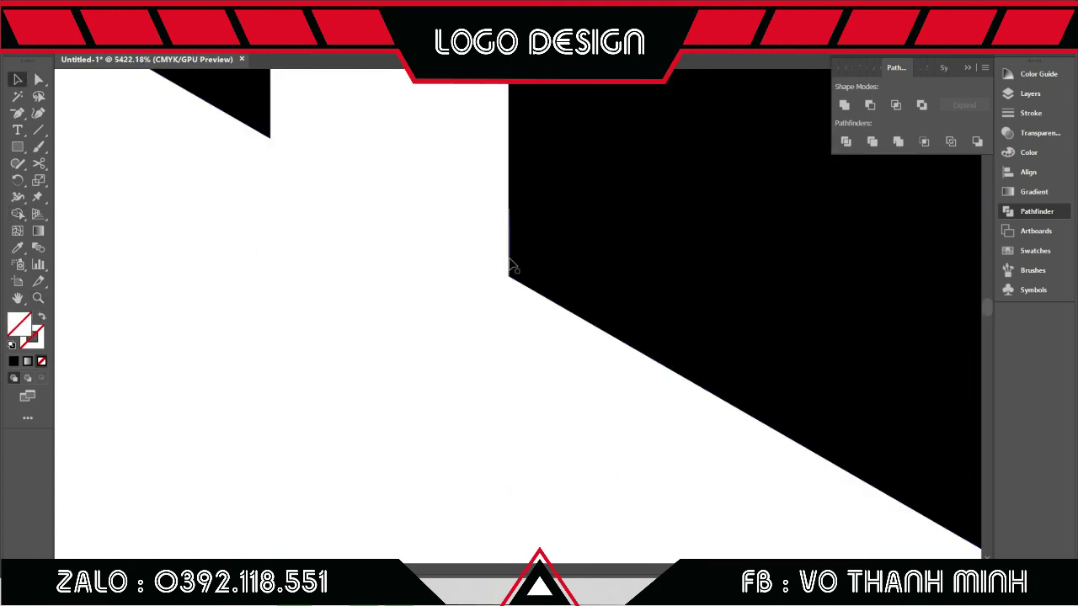
pyautogui.press('z')
pyautogui.scroll(-5, 655, 313)
pyautogui.scroll(-3, 724, 397)
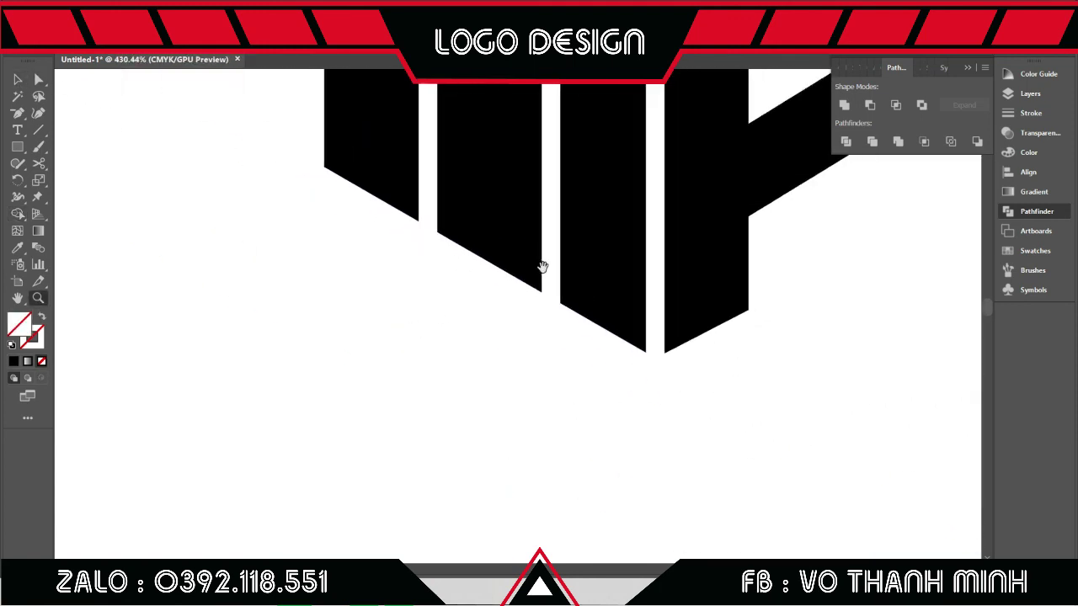
pyautogui.scroll(-1, 447, 320)
pyautogui.scroll(-1, 460, 379)
pyautogui.scroll(-1, 460, 392)
# - Move the left cube down level with the right cube, aligning to the right cube as key object
pyautogui.scroll(-1, 606, 373)
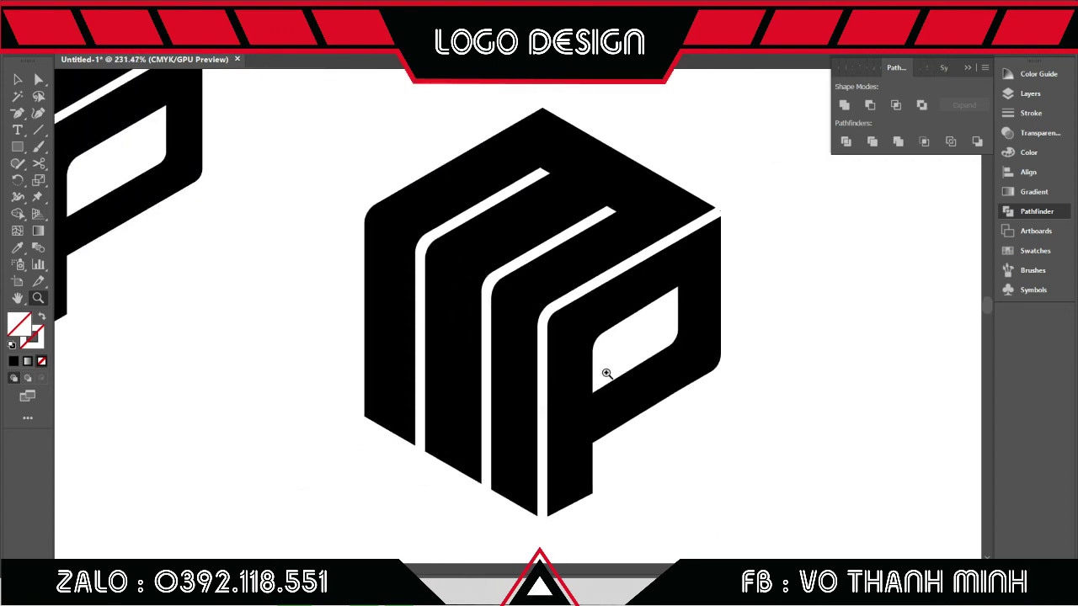
pyautogui.scroll(-1, 607, 373)
pyautogui.scroll(-2, 599, 378)
pyautogui.press('v')
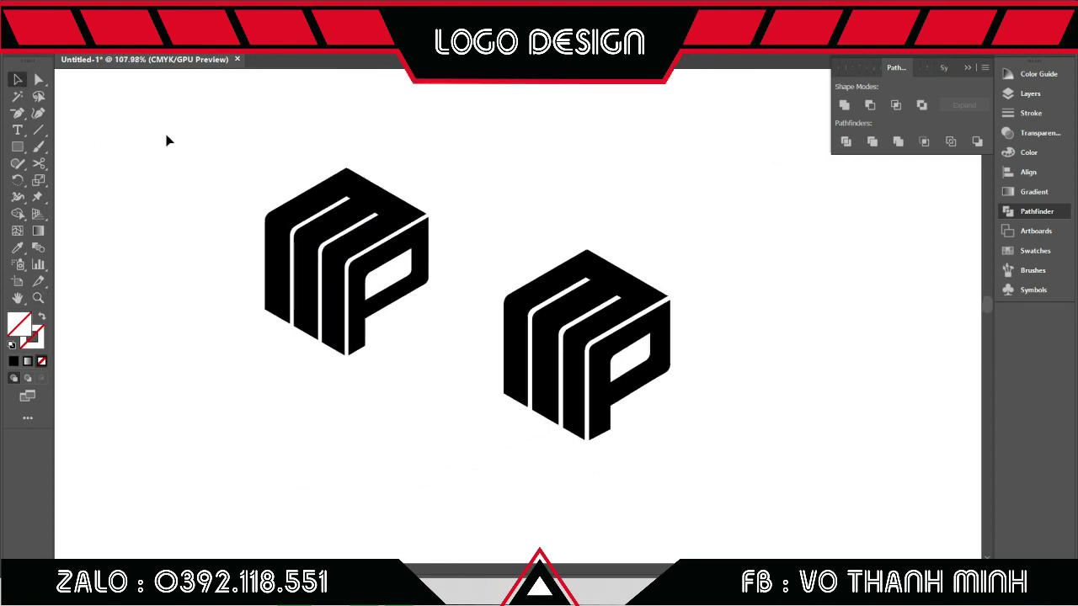
pyautogui.moveTo(167, 141)
pyautogui.mouseDown()
pyautogui.moveTo(371, 353)
pyautogui.moveTo(361, 413)
pyautogui.mouseUp()
pyautogui.moveTo(851, 380); pyautogui.dragTo(657, 444)
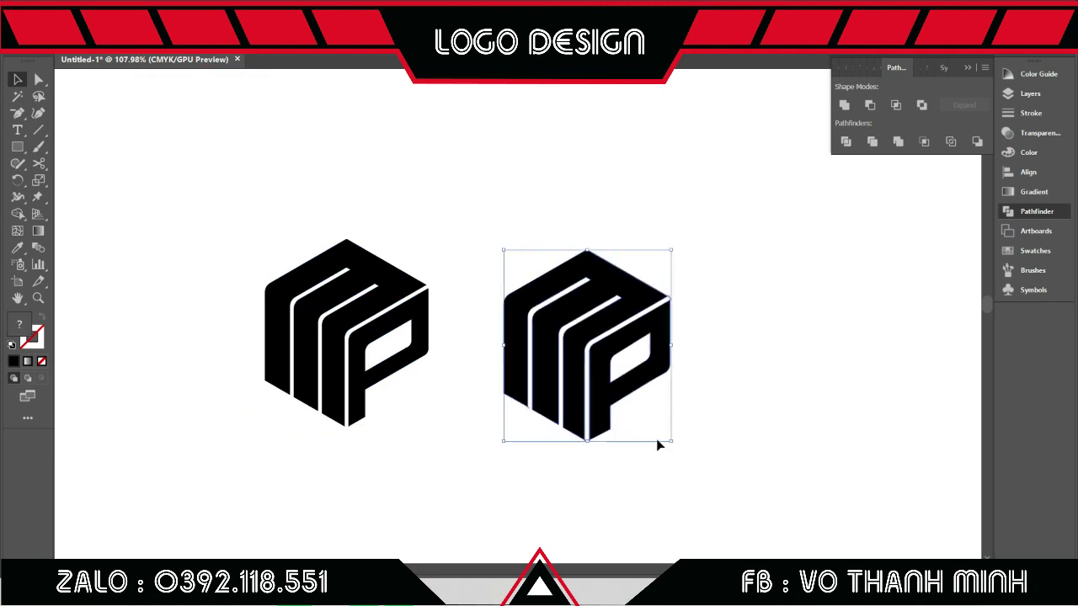
pyautogui.keyDown('shift'); pyautogui.click(370, 320); pyautogui.keyUp('shift')
pyautogui.click(561, 348)
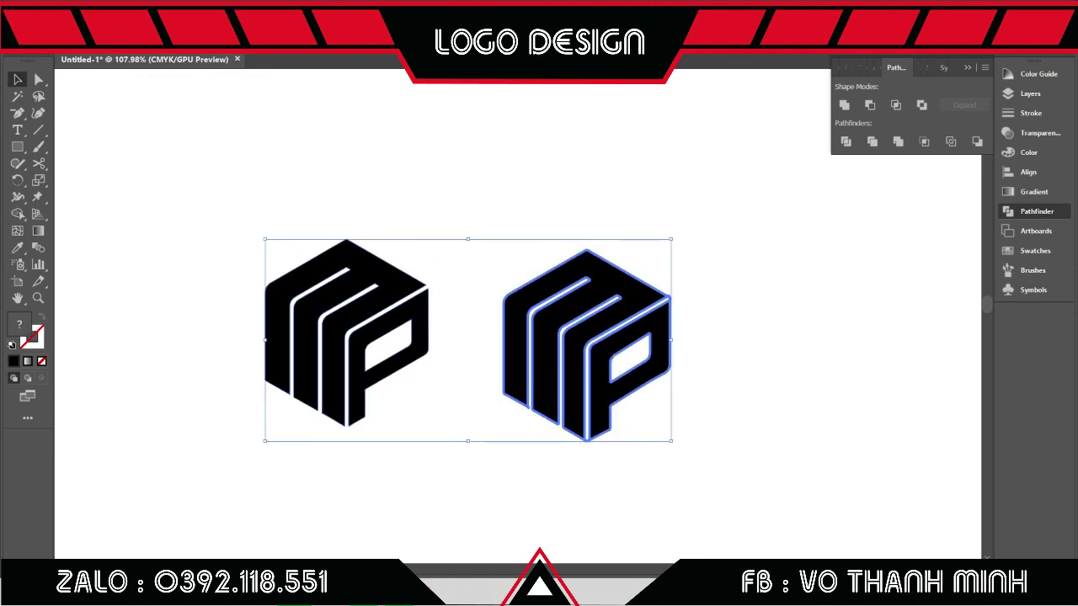
pyautogui.click(792, 207)
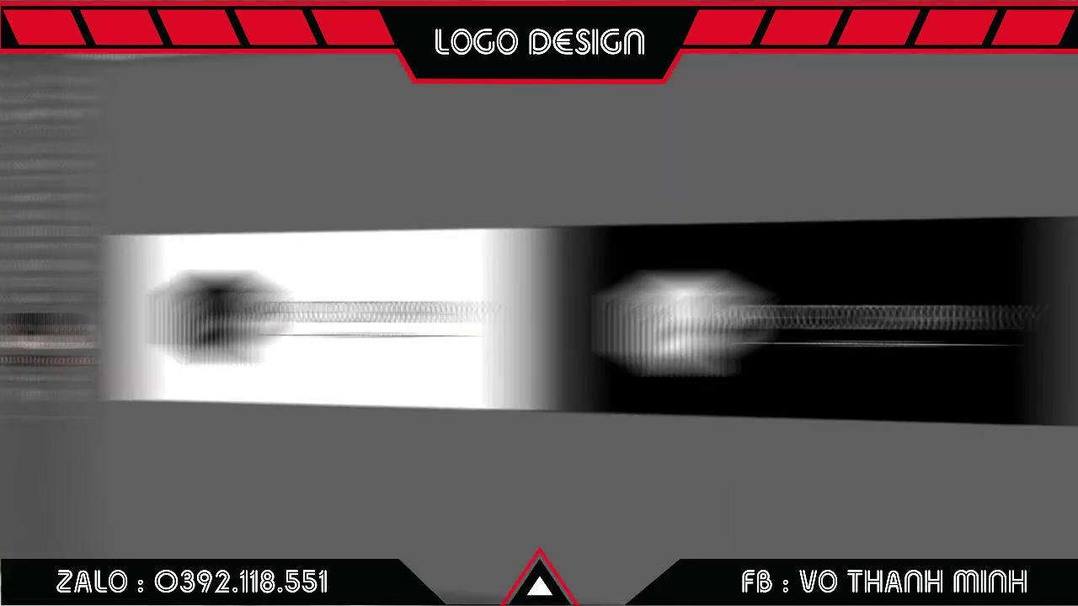